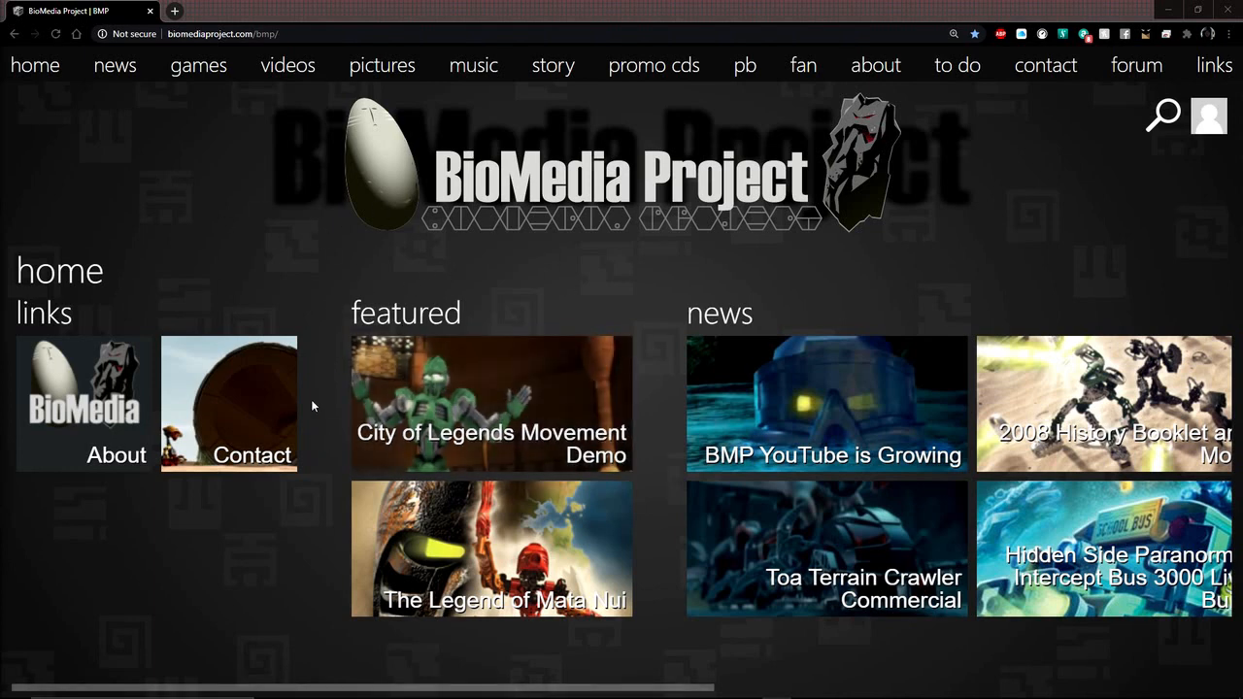
Step: Open the Web Games section of the BioMedia Project site, proceeding past the Flash warning page
{"action": "left_click", "coordinate": [213, 76]}
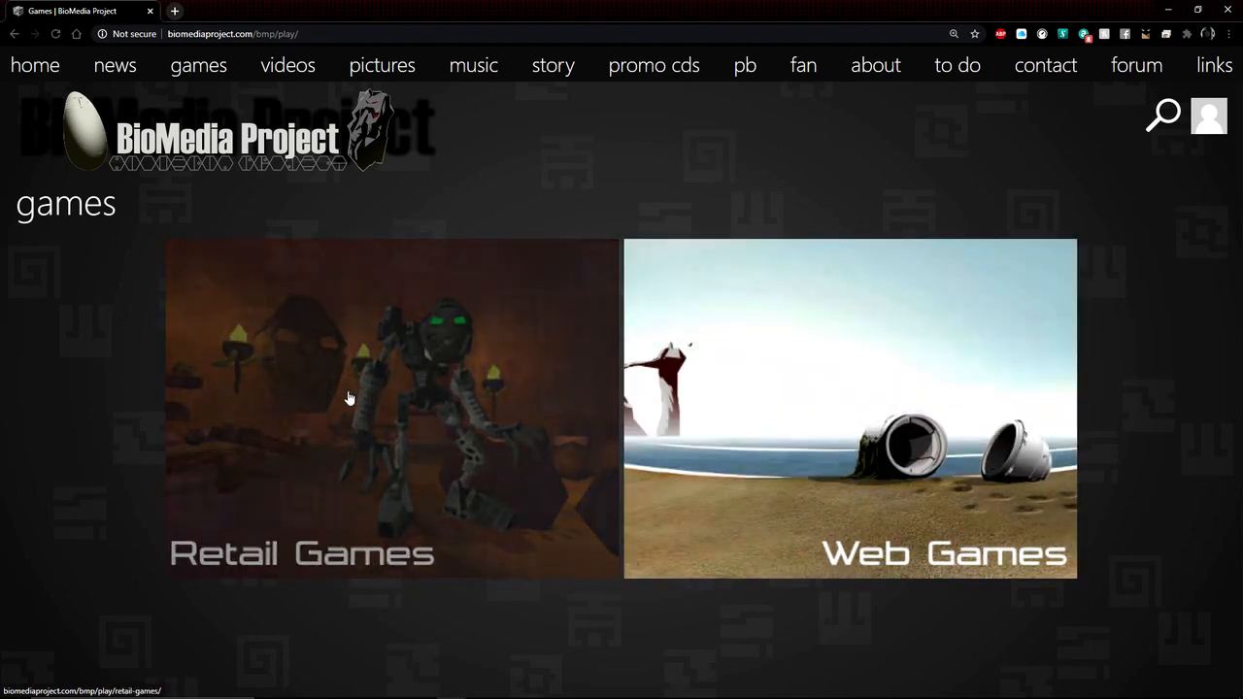
{"action": "left_click", "coordinate": [730, 367]}
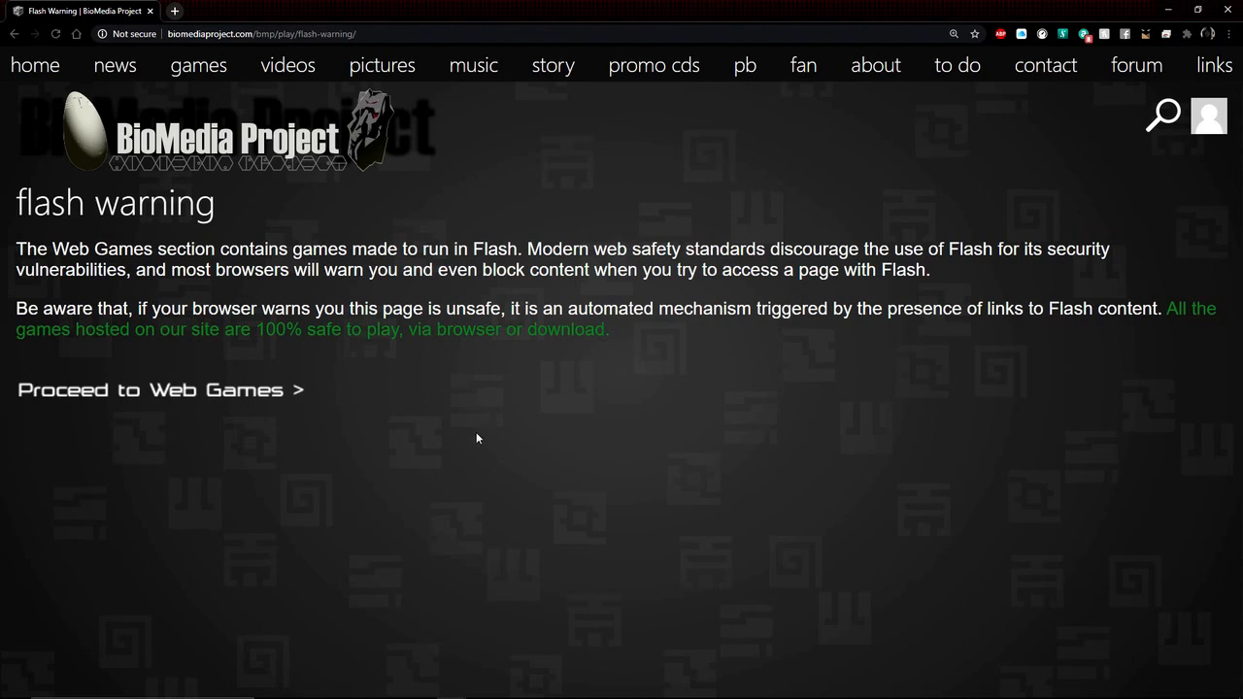
{"action": "left_click", "coordinate": [204, 398]}
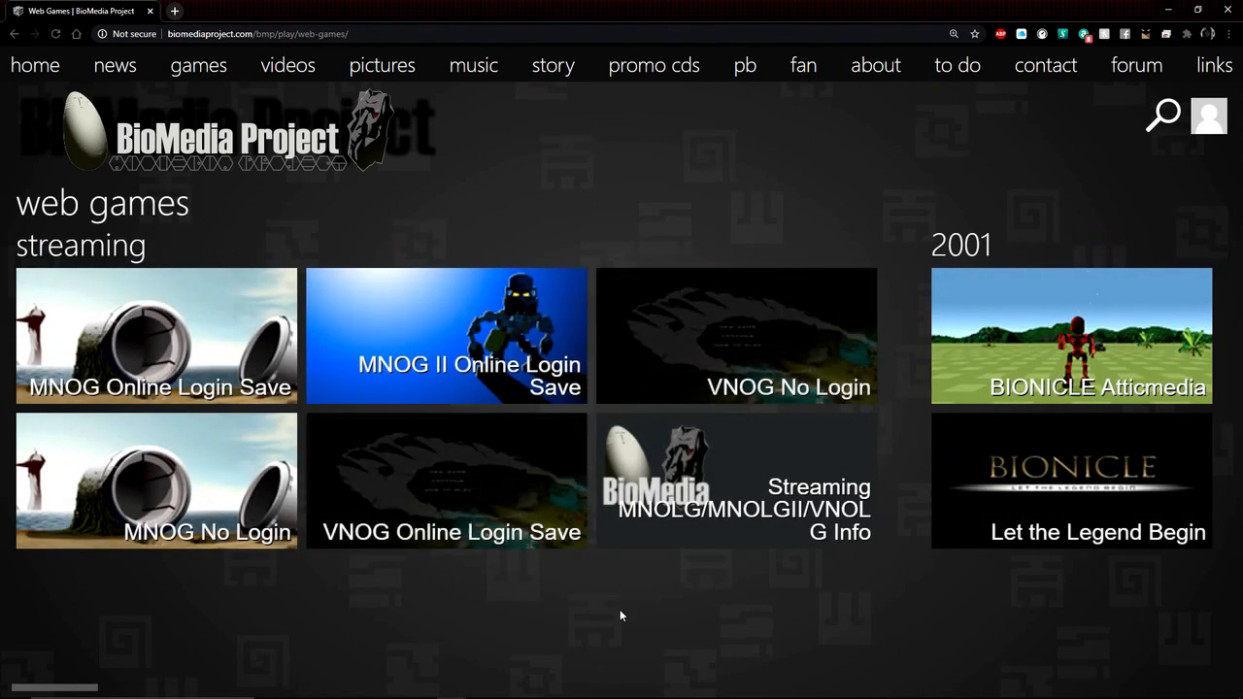
Step: Look through the web games list as far as the downloadable MNOG, MNOG II and VNOG versions
{"action": "scroll", "coordinate": [650, 507], "scroll_direction": "right", "scroll_amount": 3}
{"action": "scroll", "coordinate": [651, 507], "scroll_direction": "right", "scroll_amount": 20}
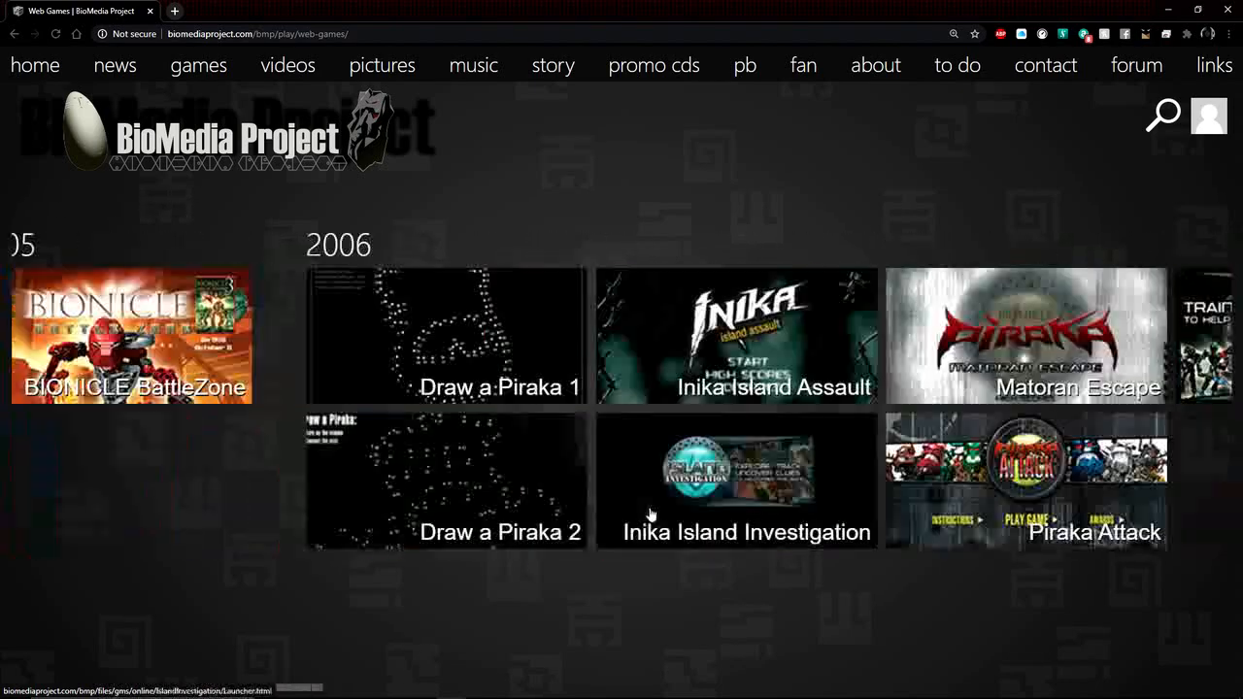
{"action": "scroll", "coordinate": [651, 513], "scroll_direction": "right", "scroll_amount": 20}
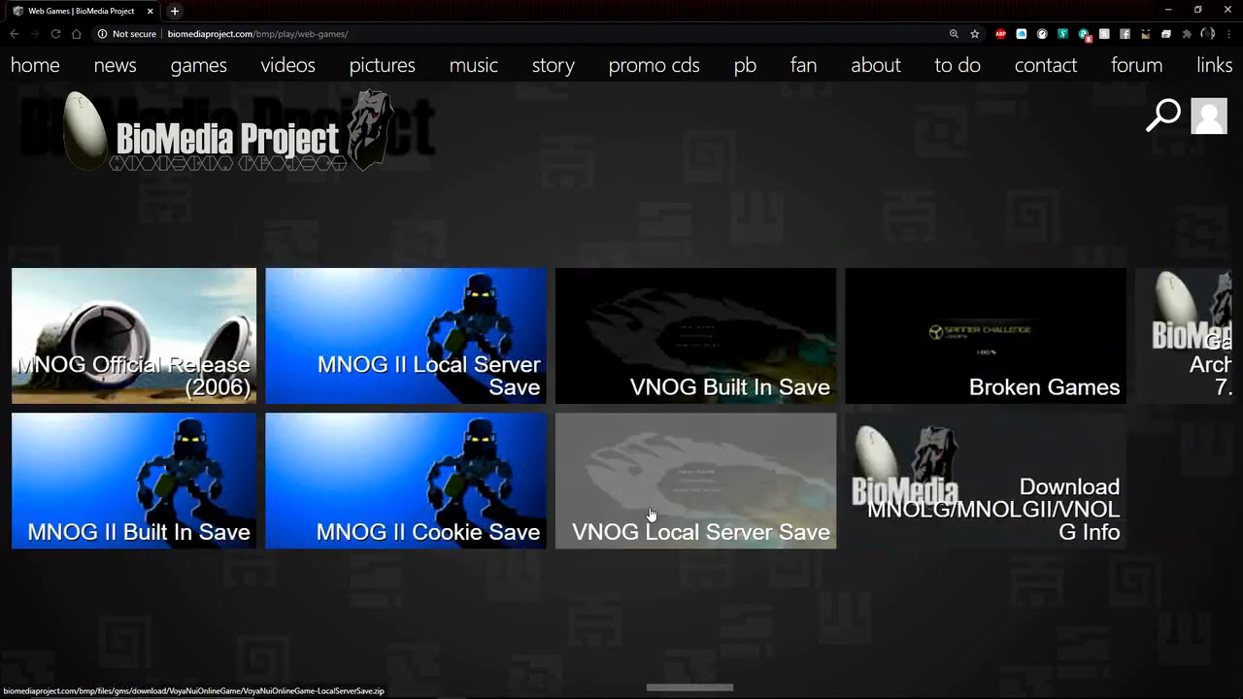
{"action": "scroll", "coordinate": [651, 515], "scroll_direction": "left", "scroll_amount": 1}
{"action": "scroll", "coordinate": [651, 515], "scroll_direction": "left", "scroll_amount": 2}
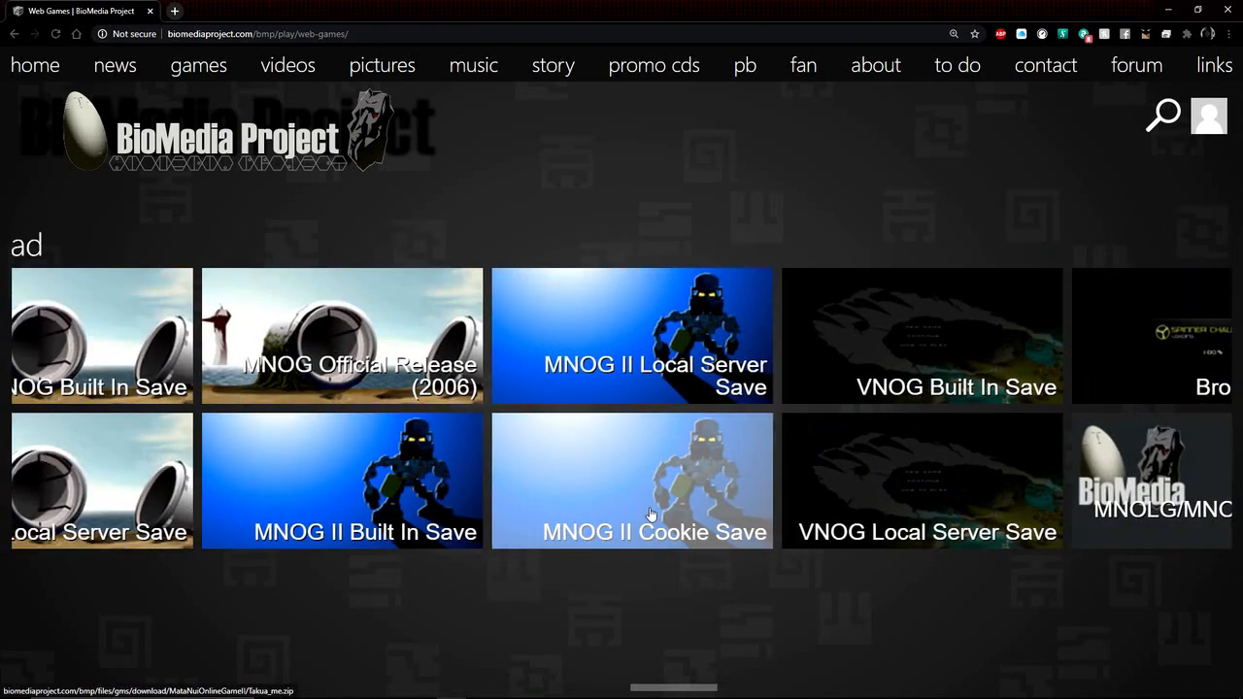
{"action": "scroll", "coordinate": [651, 515], "scroll_direction": "left", "scroll_amount": 2}
{"action": "scroll", "coordinate": [651, 515], "scroll_direction": "right", "scroll_amount": 6}
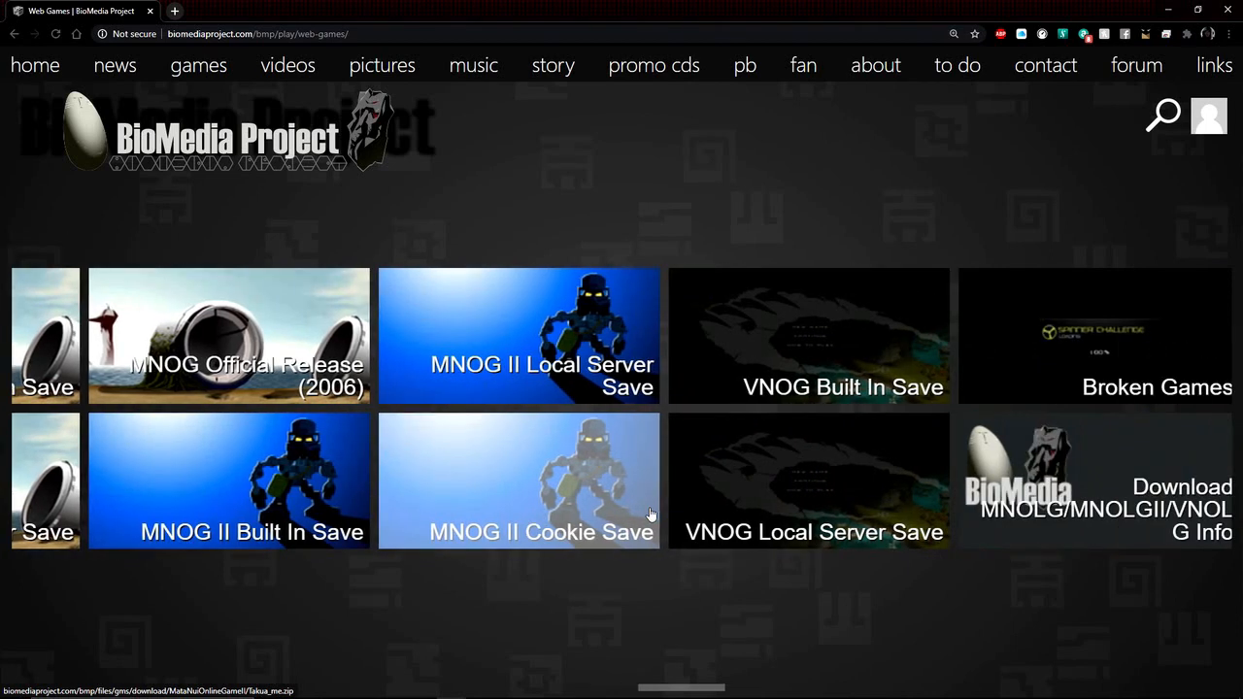
{"action": "scroll", "coordinate": [651, 514], "scroll_direction": "right", "scroll_amount": 2}
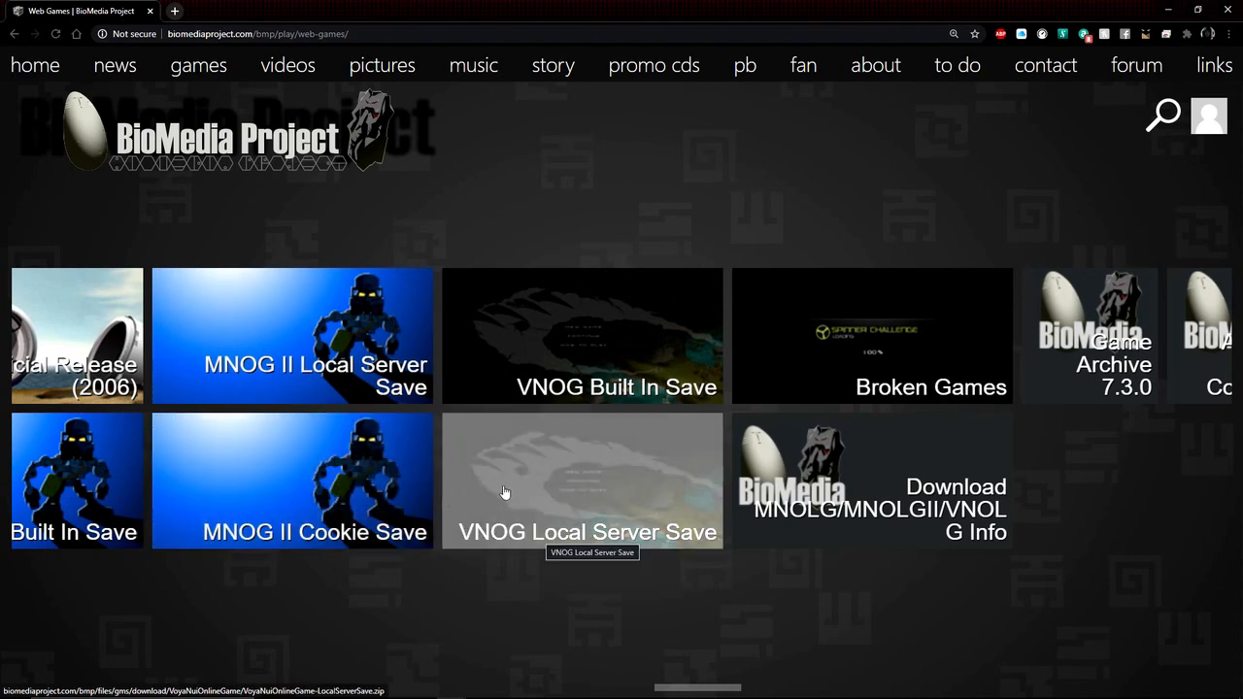
{"action": "left_click", "coordinate": [583, 482]}
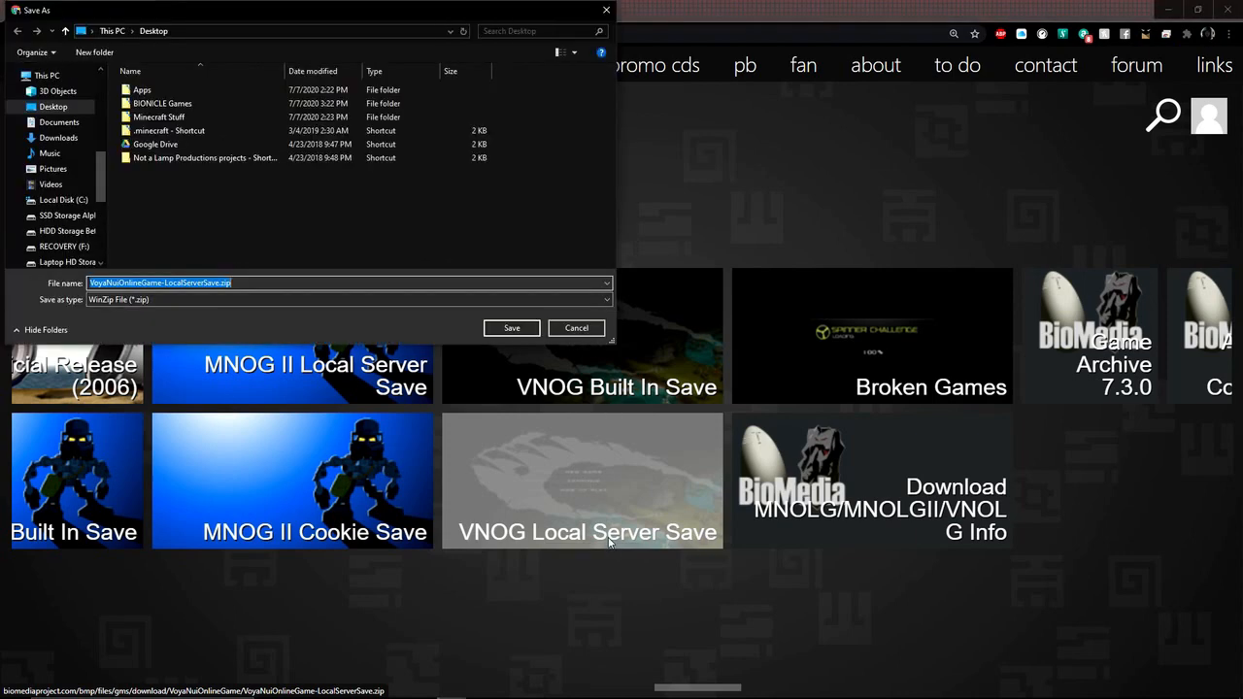
{"action": "double_click", "coordinate": [188, 106]}
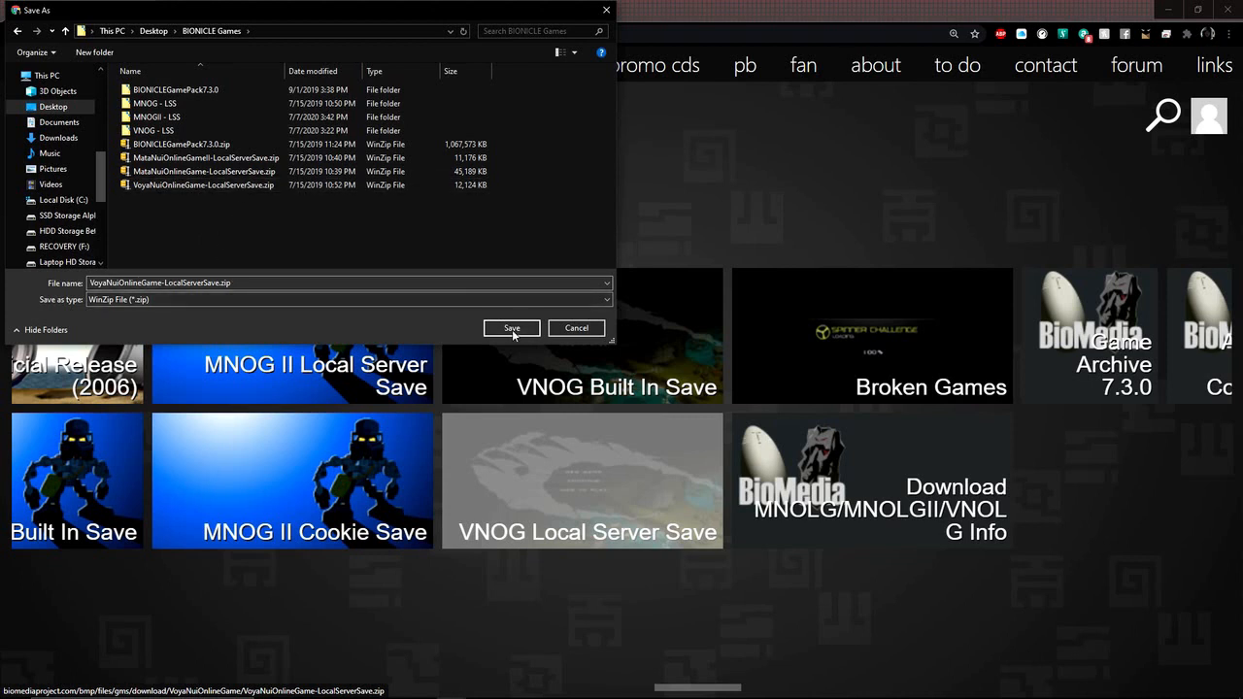
{"action": "left_click", "coordinate": [570, 332]}
Step: Switch from the browser to File Explorer and open the VNOG - LSS folder inside BIONICLE Games
{"action": "left_click", "coordinate": [1170, 11]}
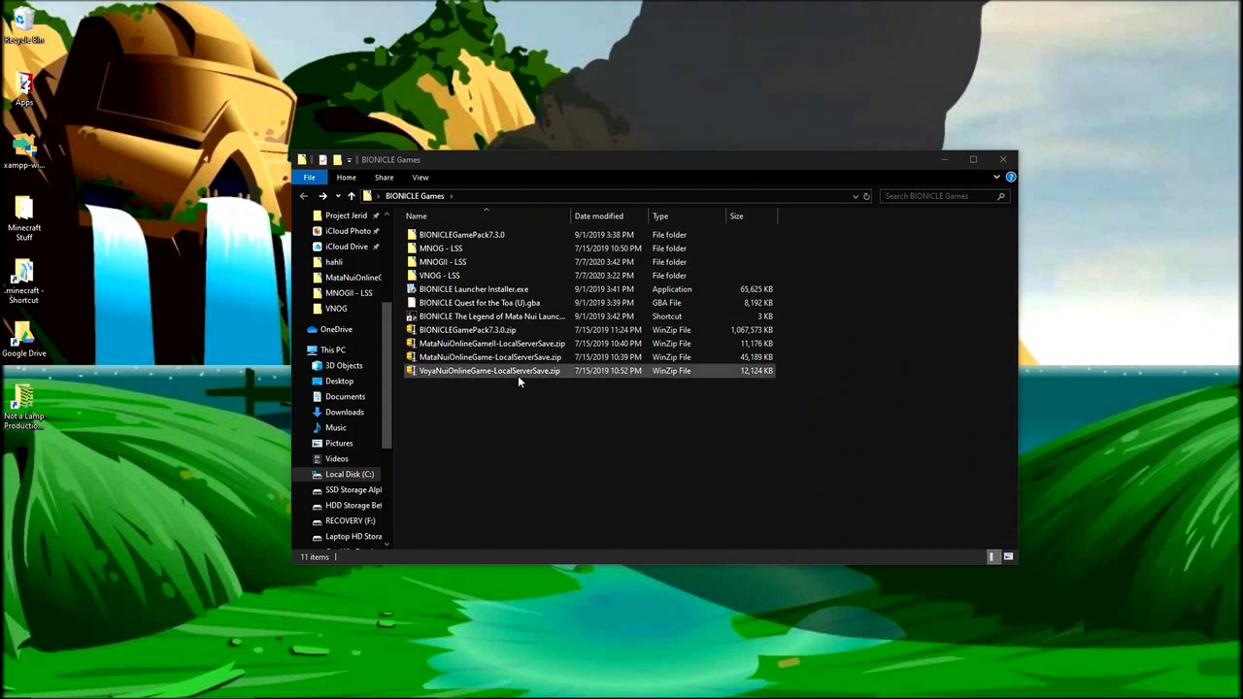
{"action": "double_click", "coordinate": [453, 281]}
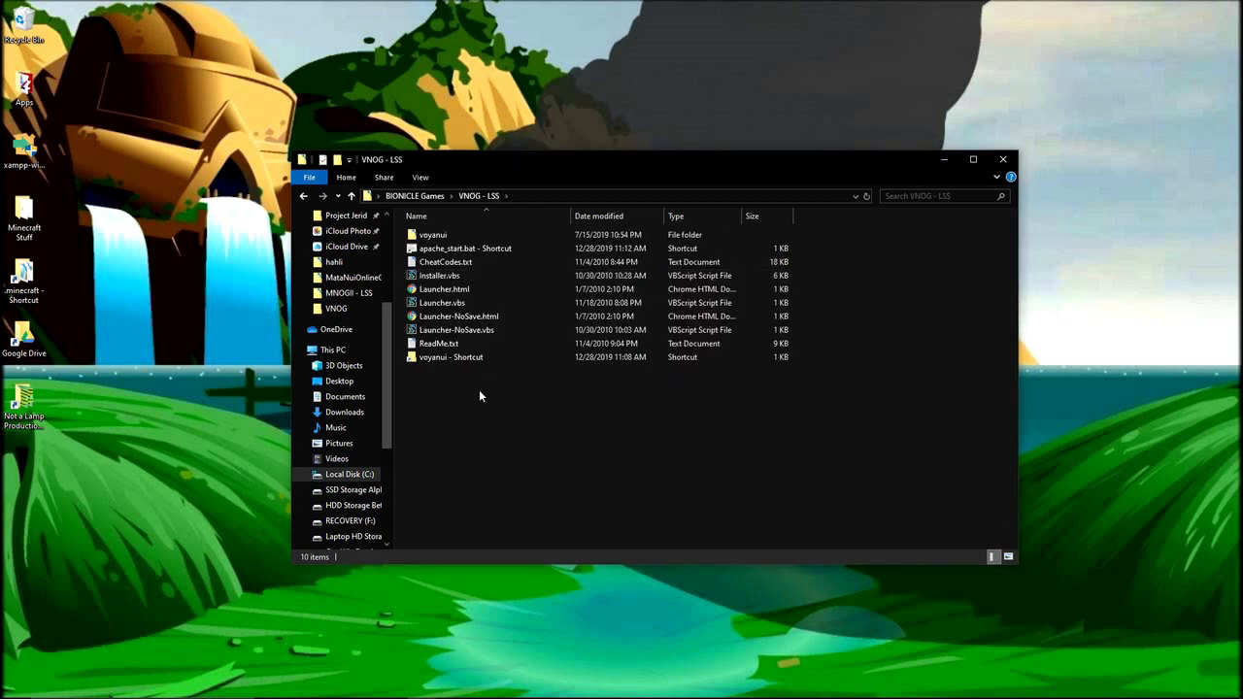
{"action": "left_click_drag", "start_coordinate": [478, 408], "coordinate": [515, 284]}
{"action": "left_click", "coordinate": [518, 232]}
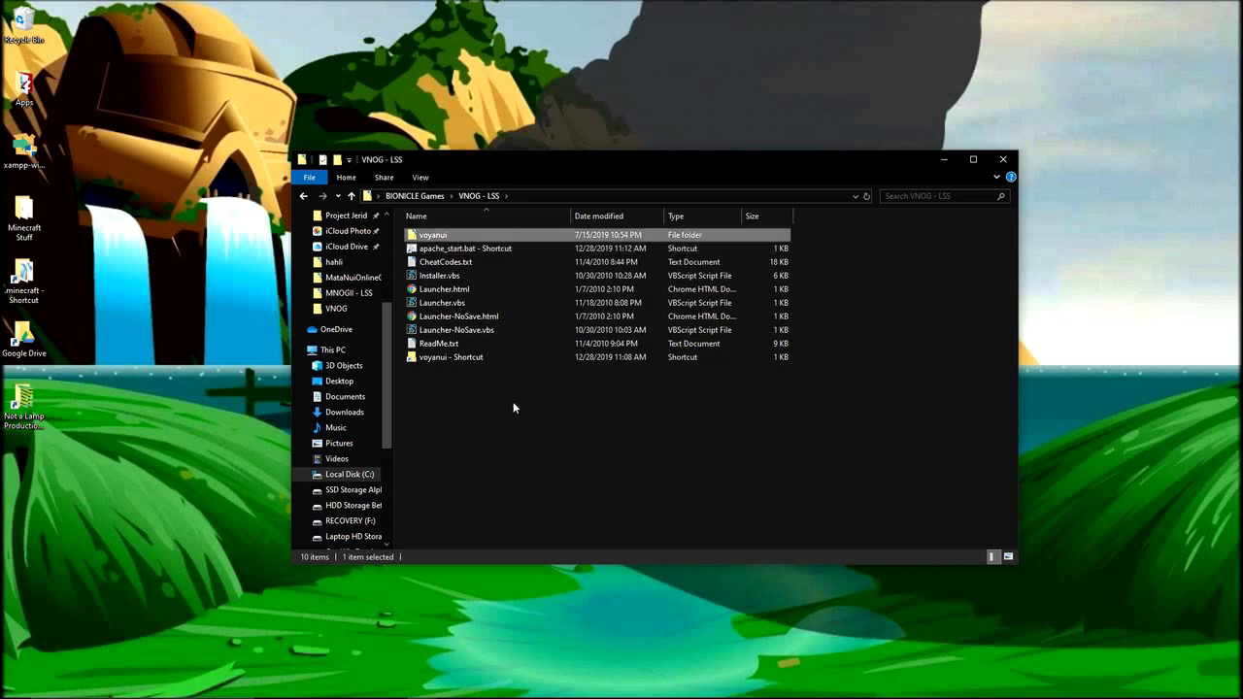
{"action": "left_click_drag", "start_coordinate": [513, 403], "coordinate": [517, 234]}
{"action": "left_click", "coordinate": [426, 196]}
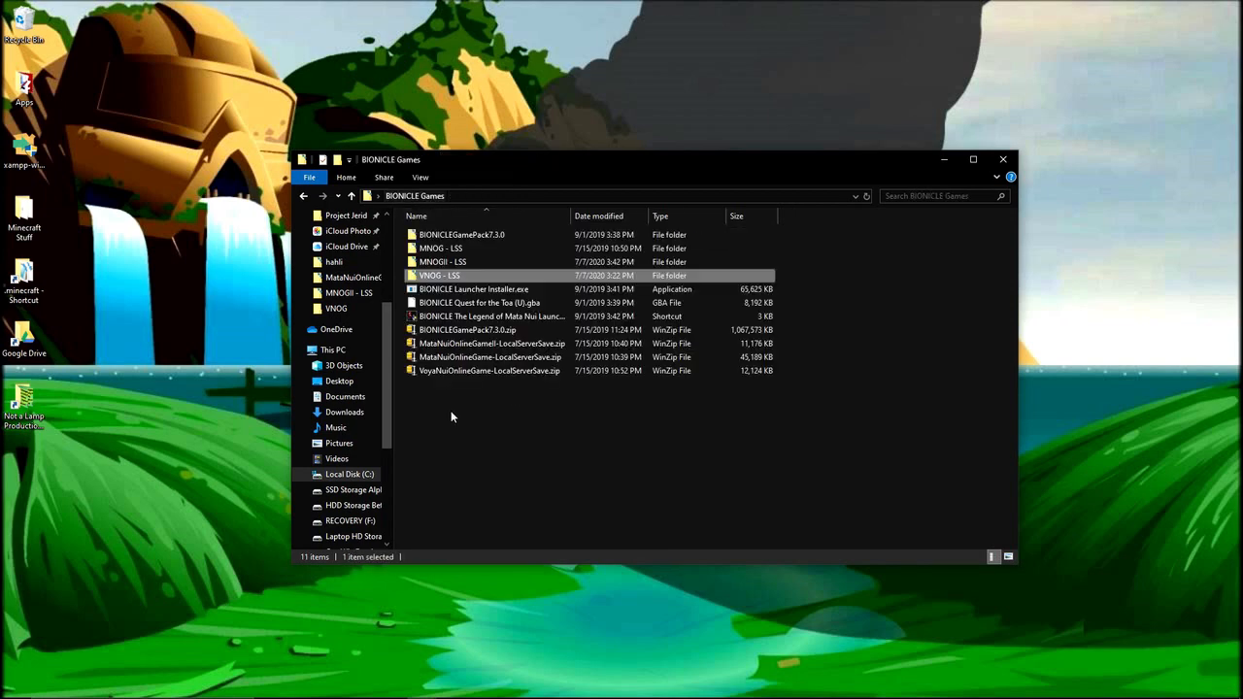
{"action": "double_click", "coordinate": [454, 277]}
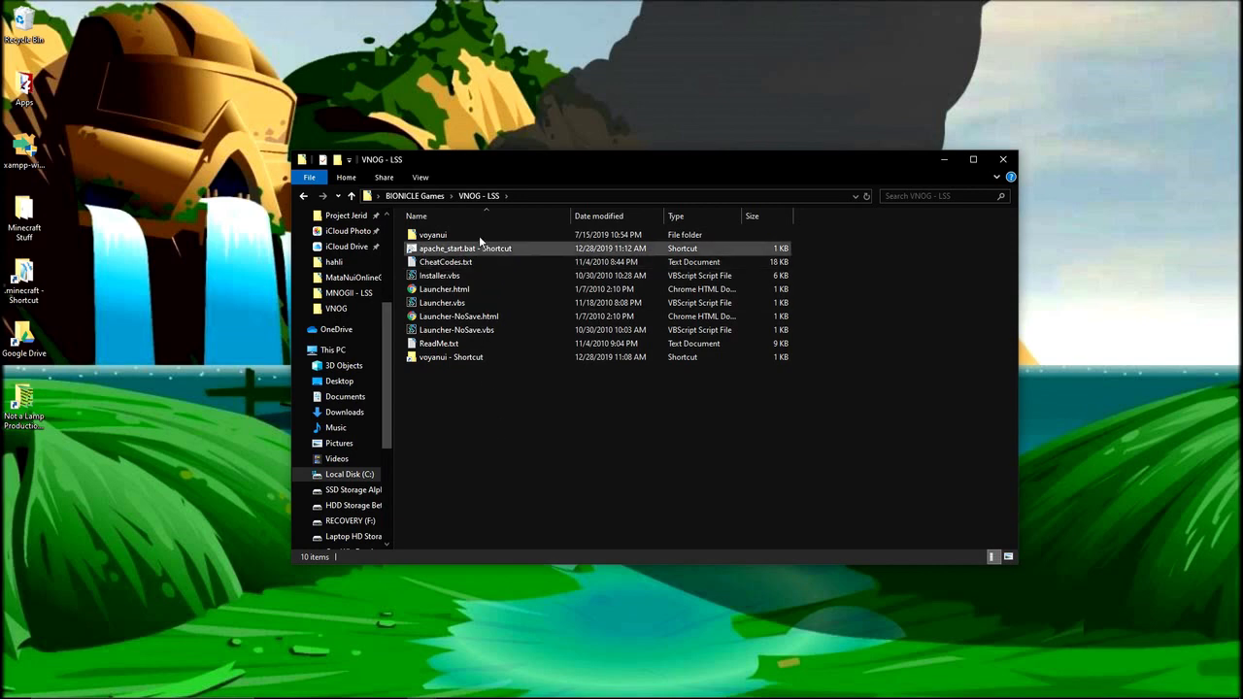
Step: Open ReadMe.txt and read the important notice and the differences from the online version, including the cheat code note
{"action": "double_click", "coordinate": [502, 341]}
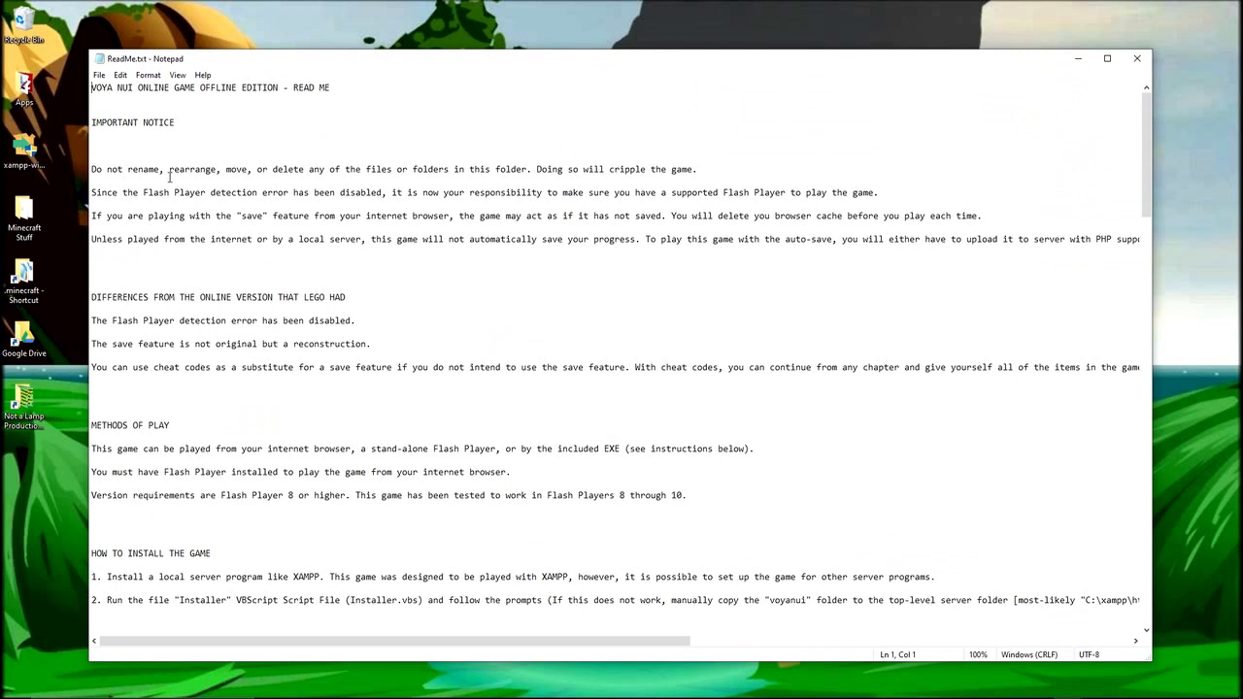
{"action": "left_click_drag", "start_coordinate": [91, 192], "coordinate": [409, 233]}
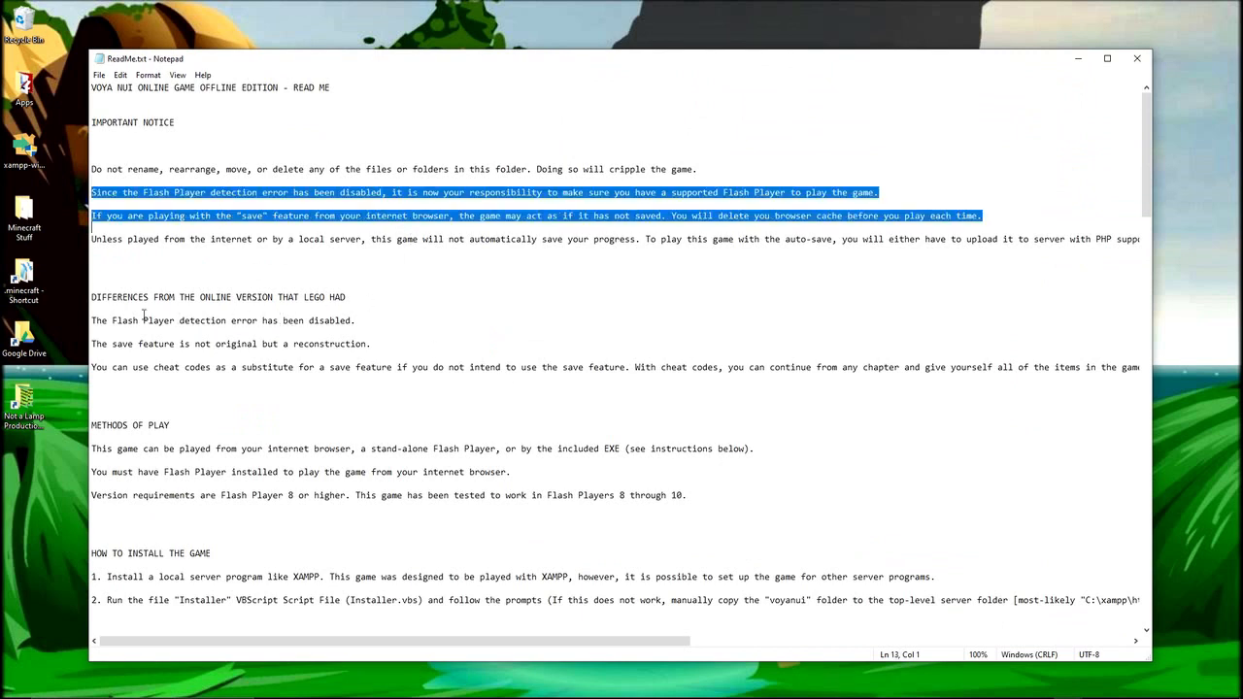
{"action": "left_click_drag", "start_coordinate": [121, 321], "coordinate": [321, 345]}
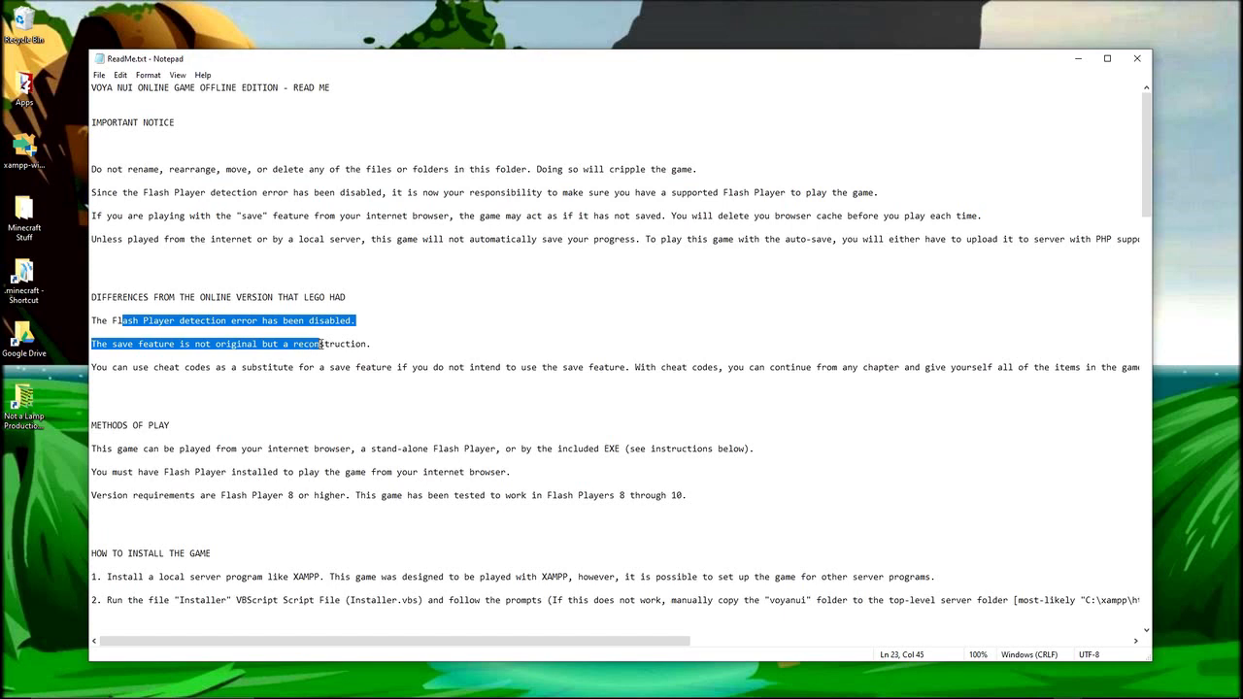
{"action": "left_click_drag", "start_coordinate": [143, 367], "coordinate": [686, 367]}
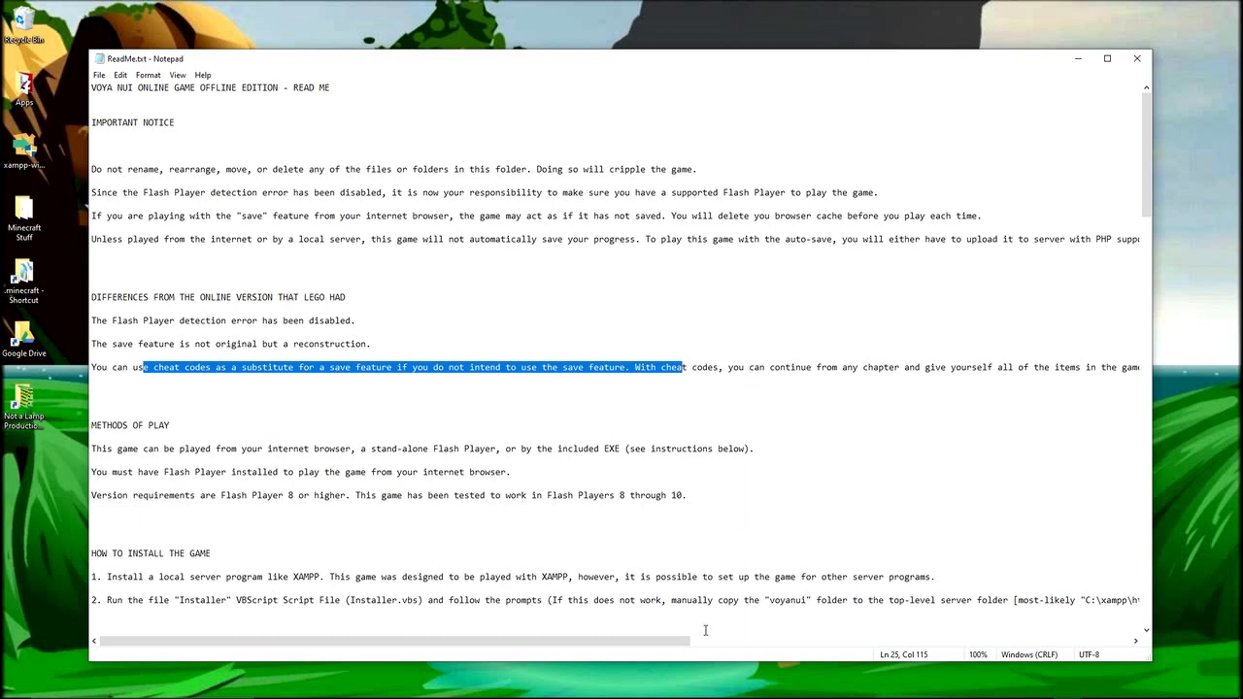
{"action": "left_click_drag", "start_coordinate": [667, 651], "coordinate": [996, 615]}
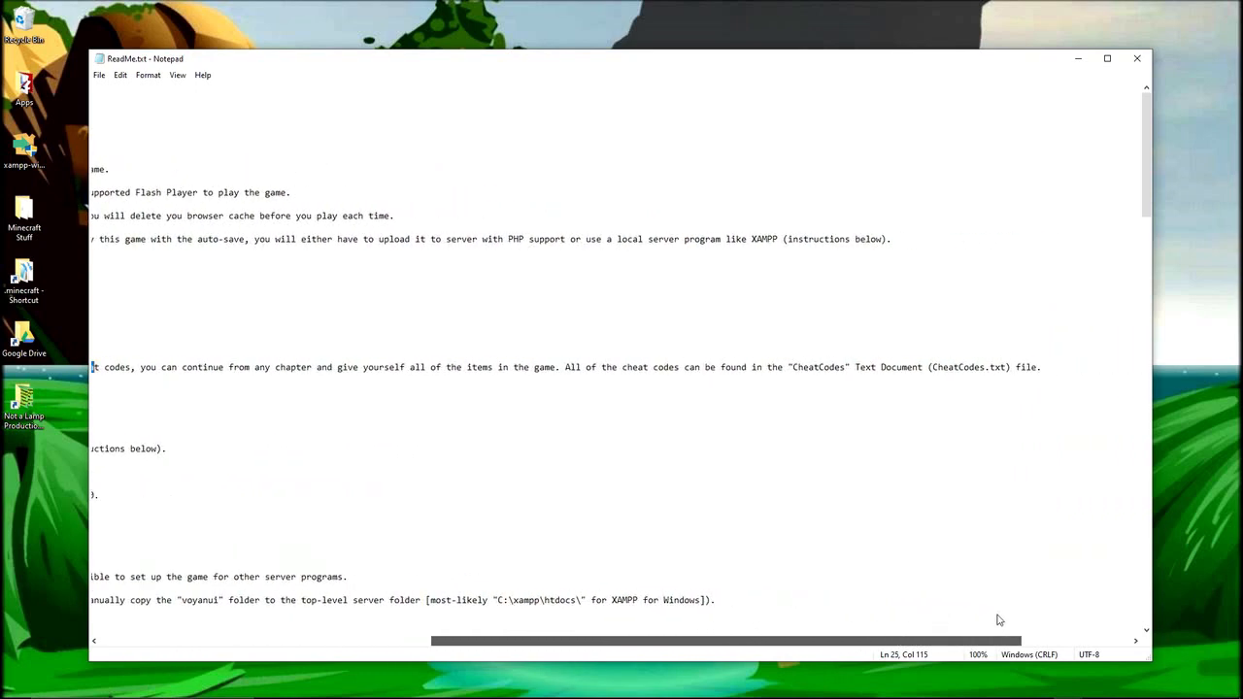
{"action": "left_click_drag", "start_coordinate": [1034, 367], "coordinate": [831, 339]}
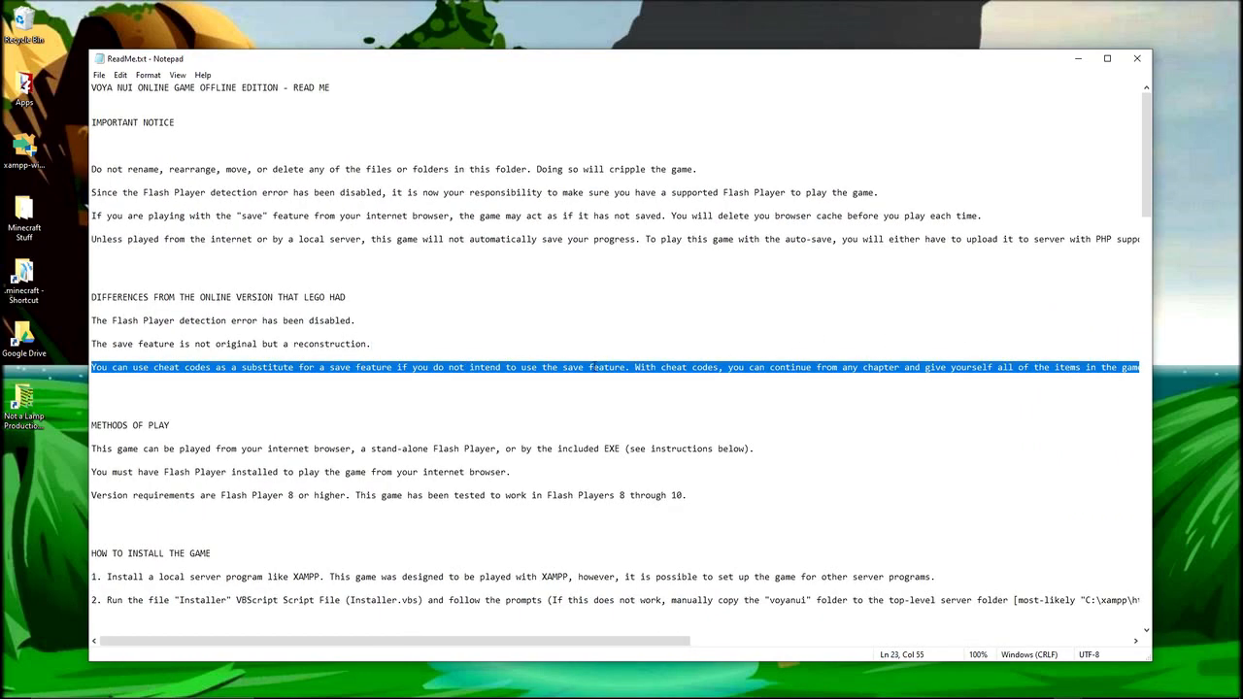
{"action": "left_click", "coordinate": [595, 368]}
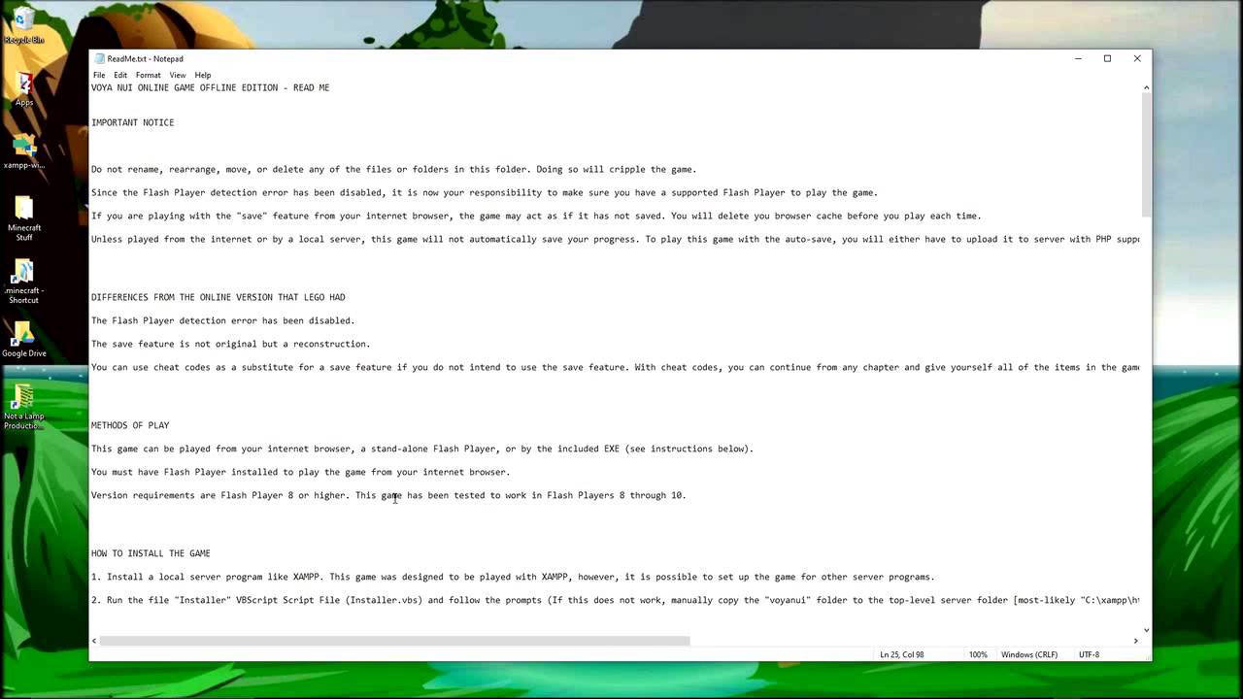
Step: Read the methods of play and the first game installation instruction in the ReadMe
{"action": "triple_click", "coordinate": [118, 440]}
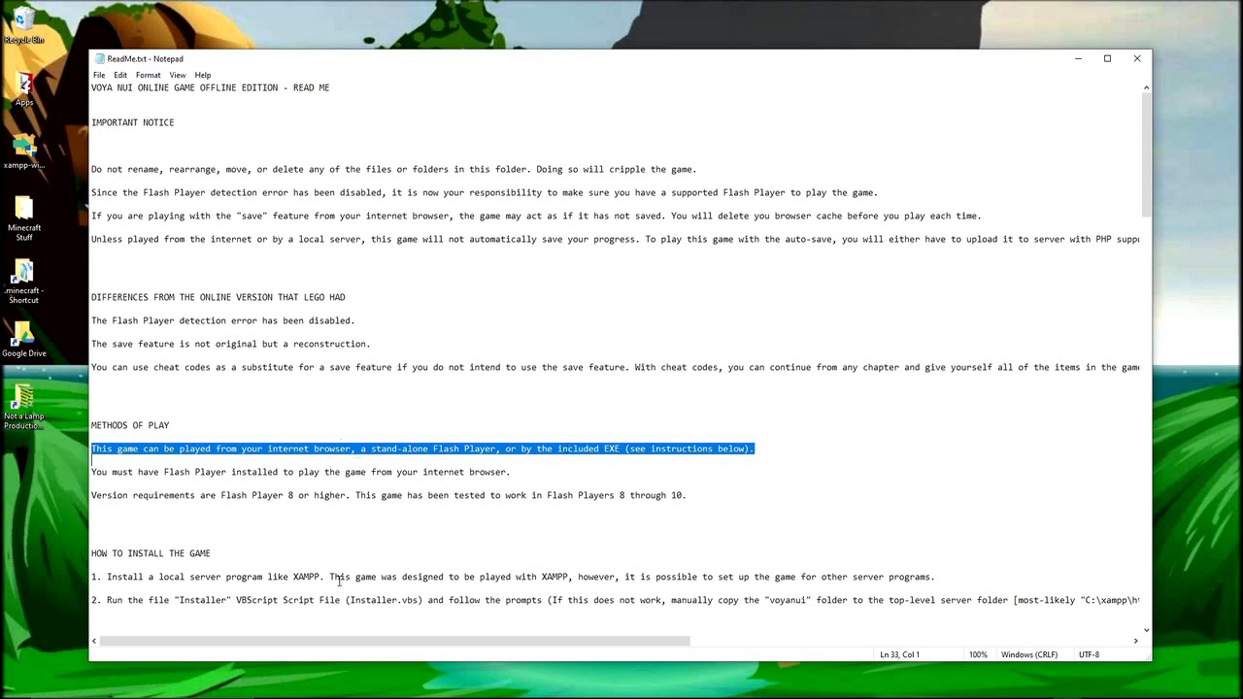
{"action": "scroll", "coordinate": [339, 577], "scroll_direction": "down", "scroll_amount": 1}
{"action": "scroll", "coordinate": [342, 576], "scroll_direction": "down", "scroll_amount": 3}
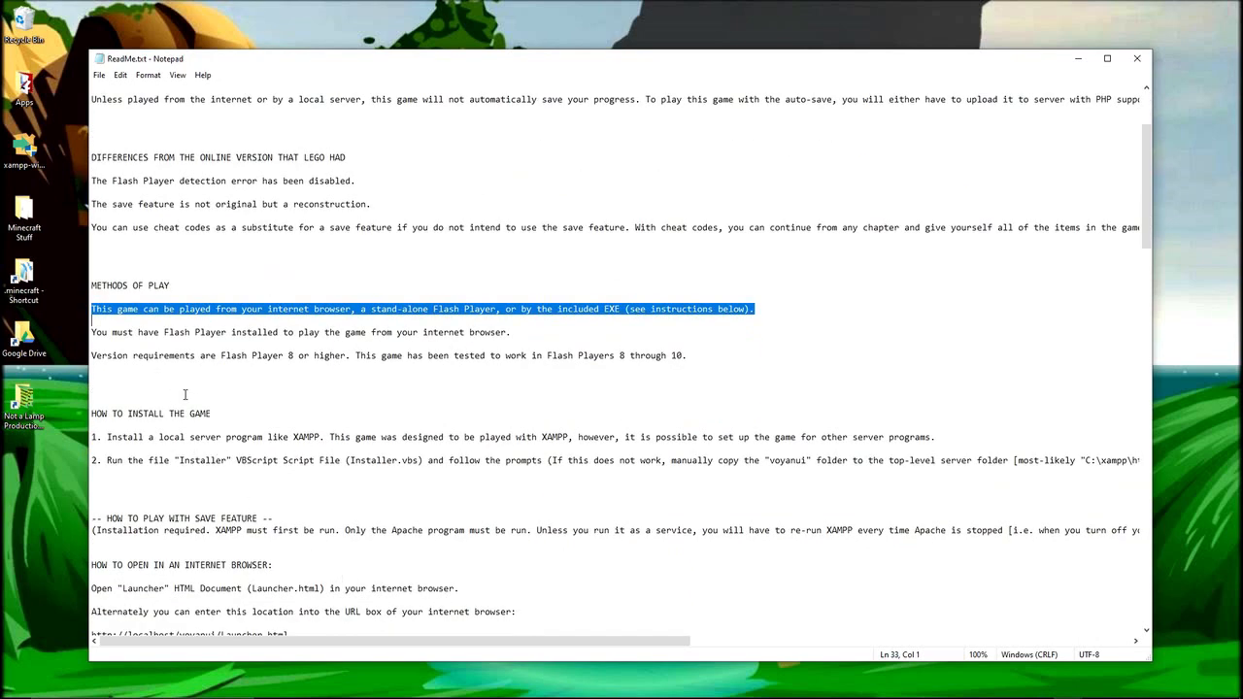
{"action": "left_click_drag", "start_coordinate": [298, 357], "coordinate": [173, 311]}
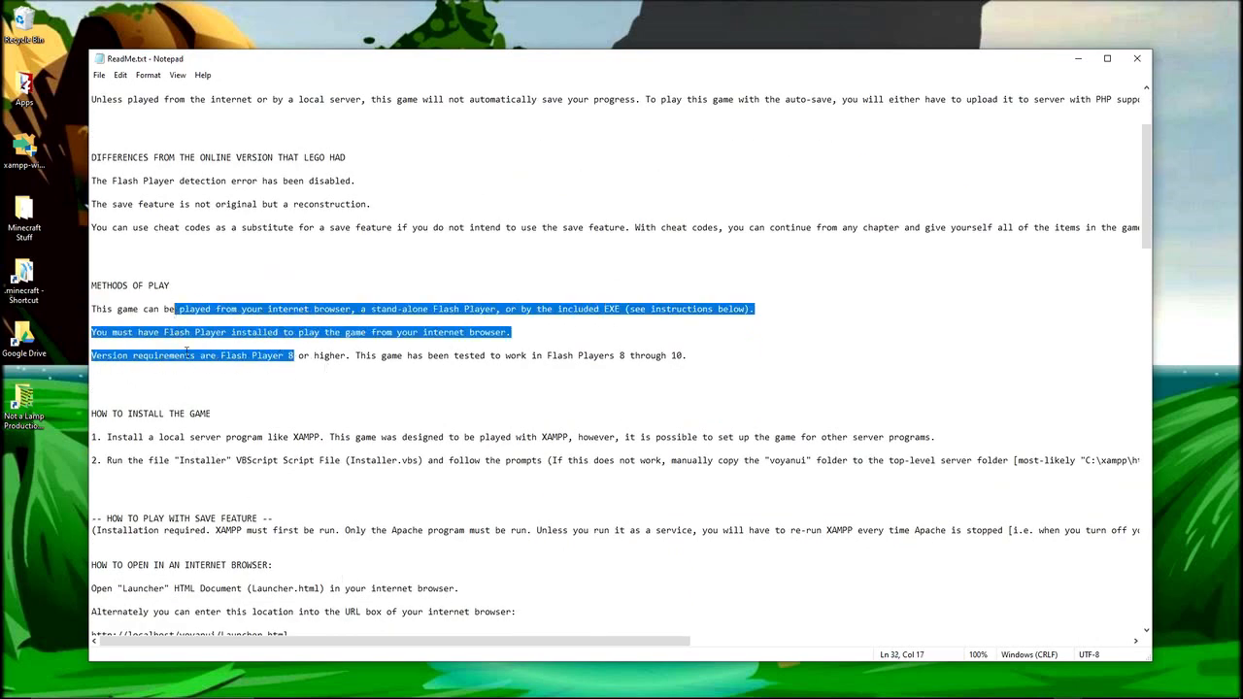
{"action": "left_click", "coordinate": [187, 355]}
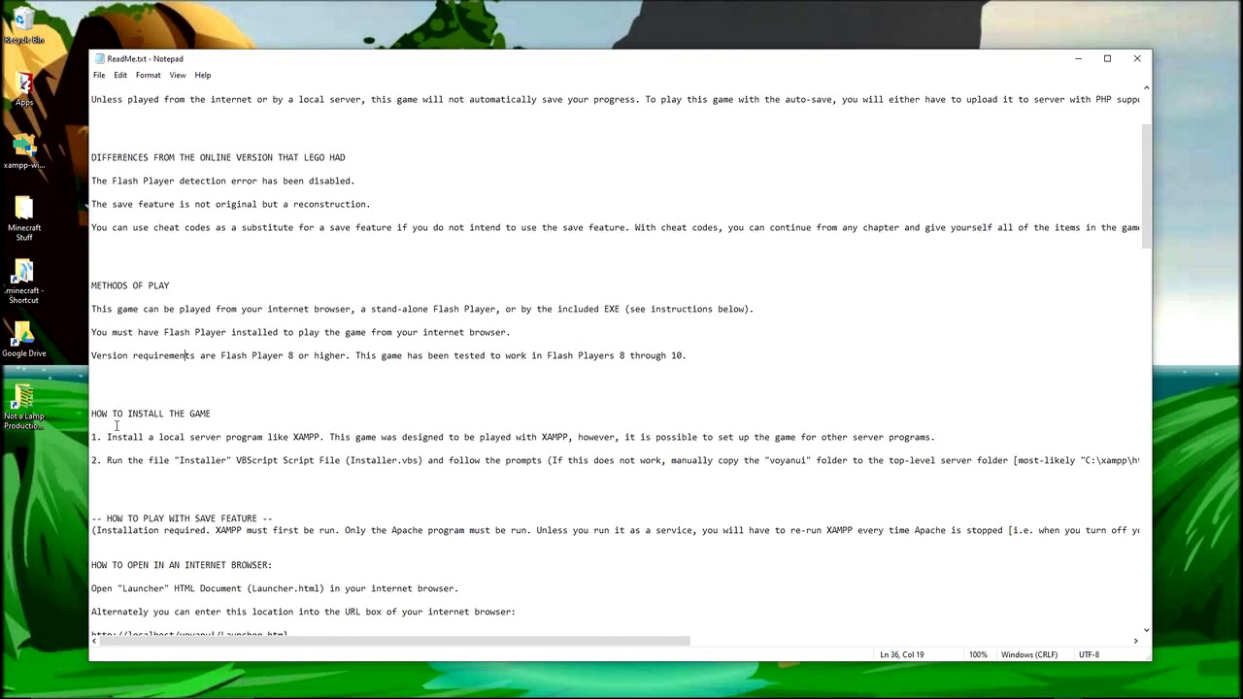
{"action": "left_click_drag", "start_coordinate": [108, 438], "coordinate": [683, 452]}
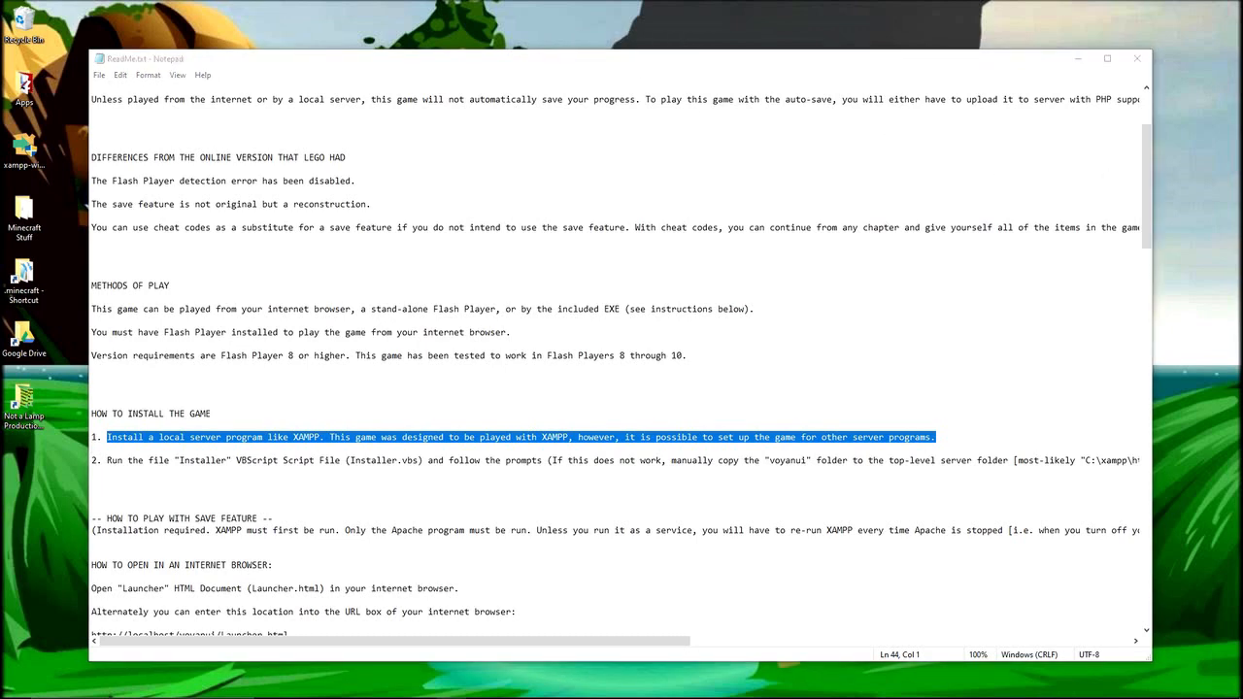
{"action": "left_click_drag", "start_coordinate": [713, 1], "coordinate": [607, 1]}
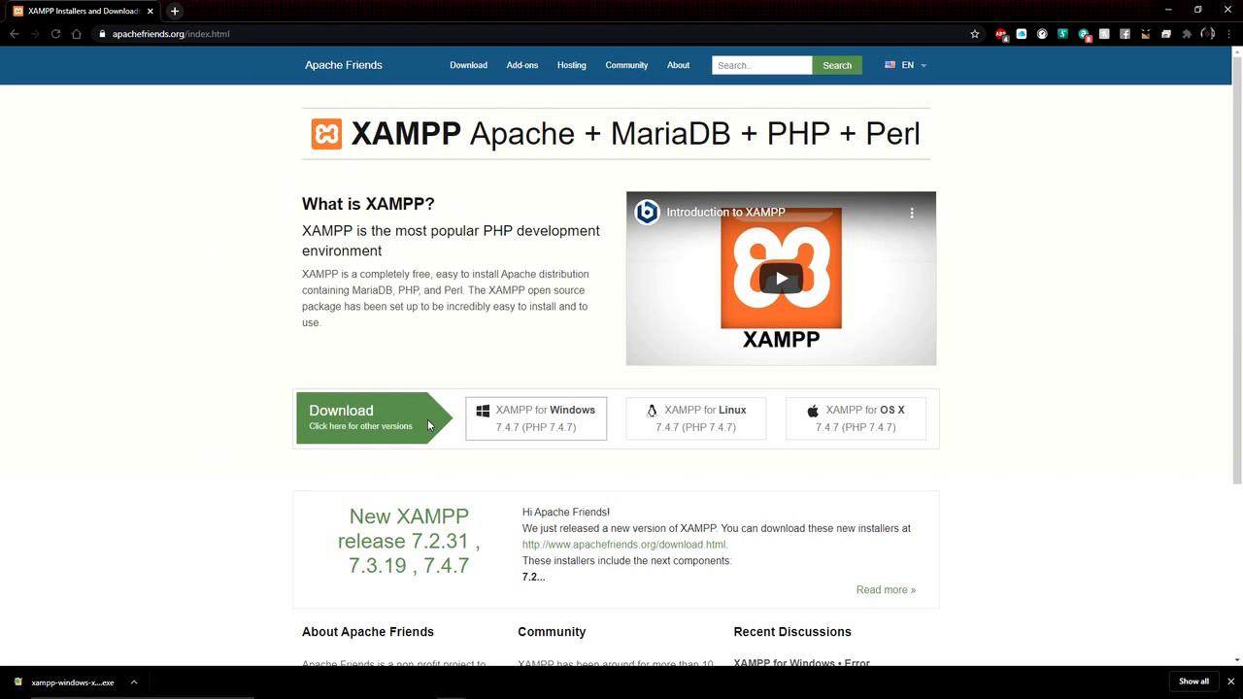
{"action": "left_click", "coordinate": [541, 428]}
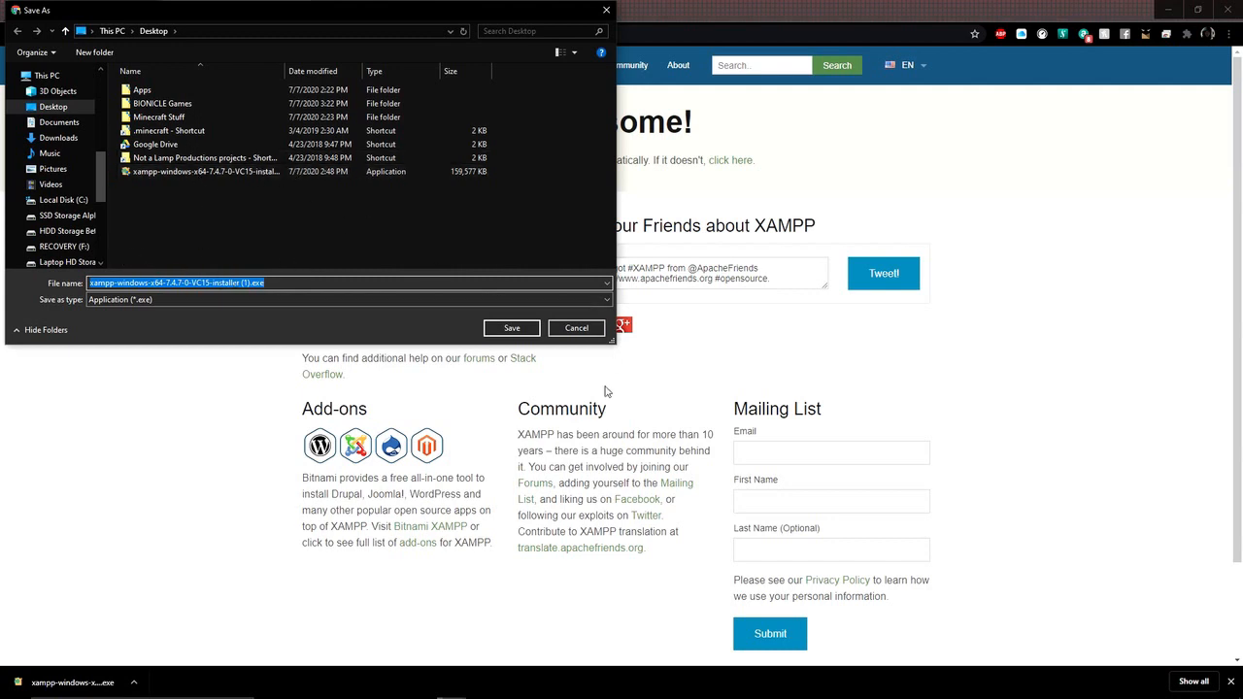
{"action": "left_click", "coordinate": [576, 328]}
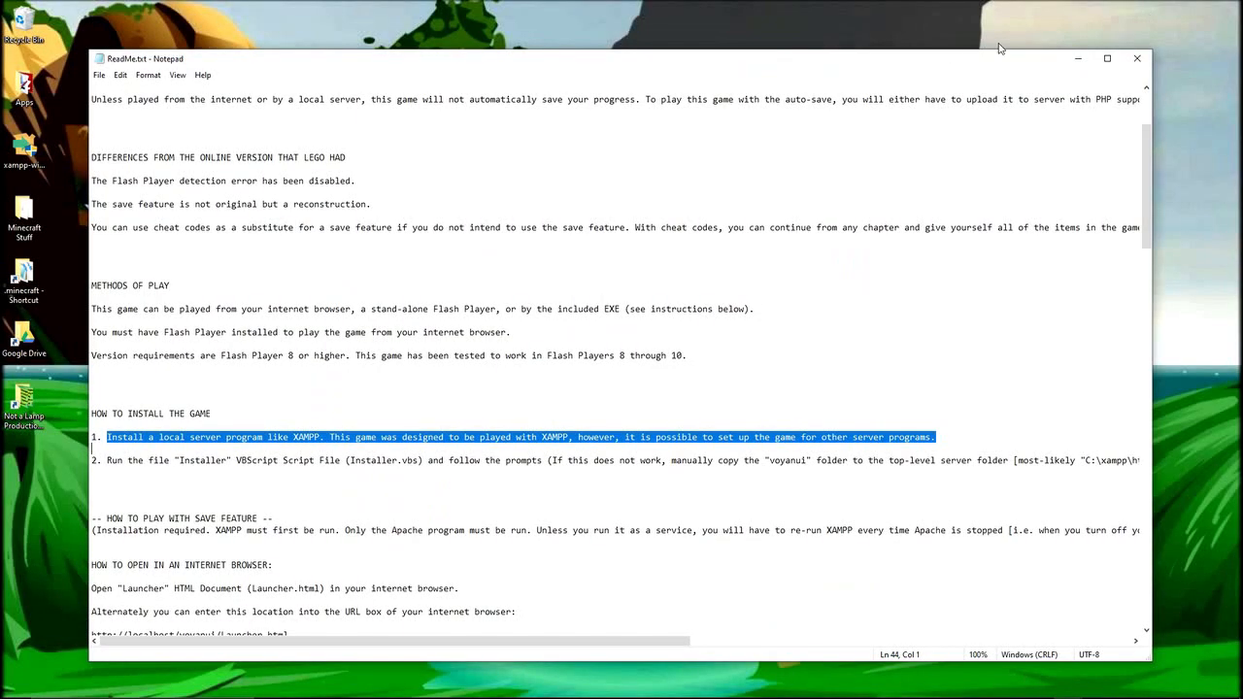
Step: Launch the XAMPP installer from the desktop and advance its setup to the installation folder page, keeping all components selected
{"action": "left_click", "coordinate": [1078, 58]}
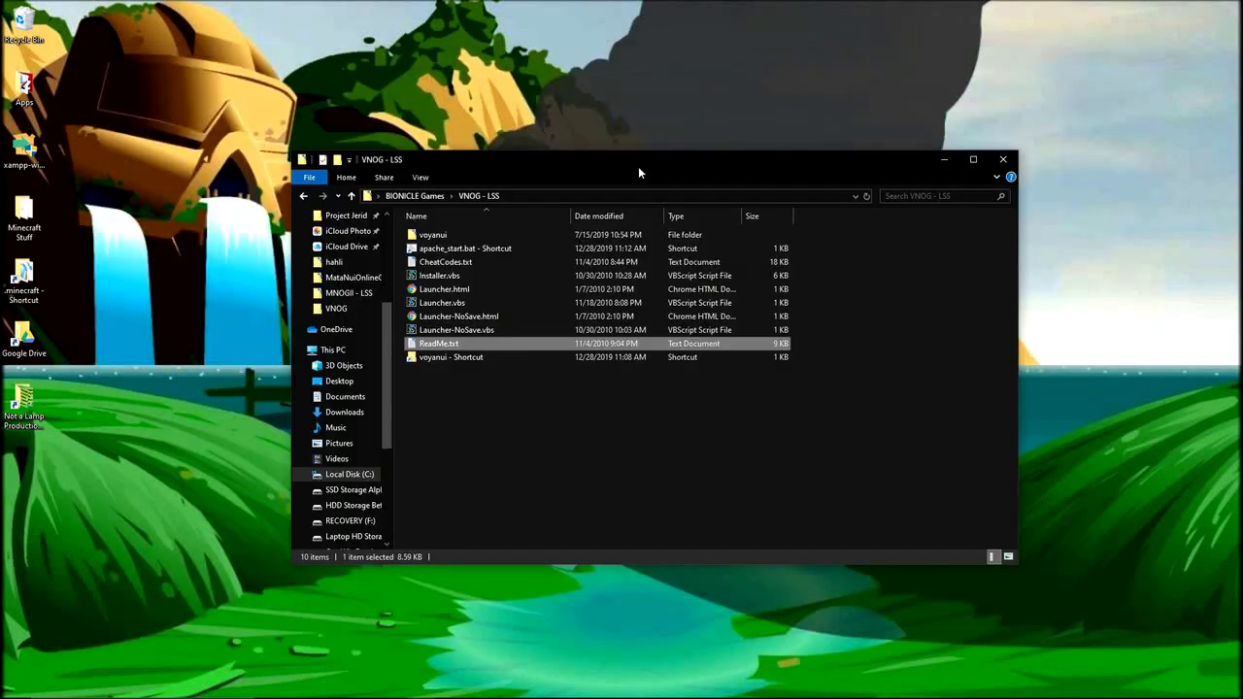
{"action": "left_click", "coordinate": [68, 403]}
{"action": "left_click", "coordinate": [32, 150]}
{"action": "left_click", "coordinate": [176, 366]}
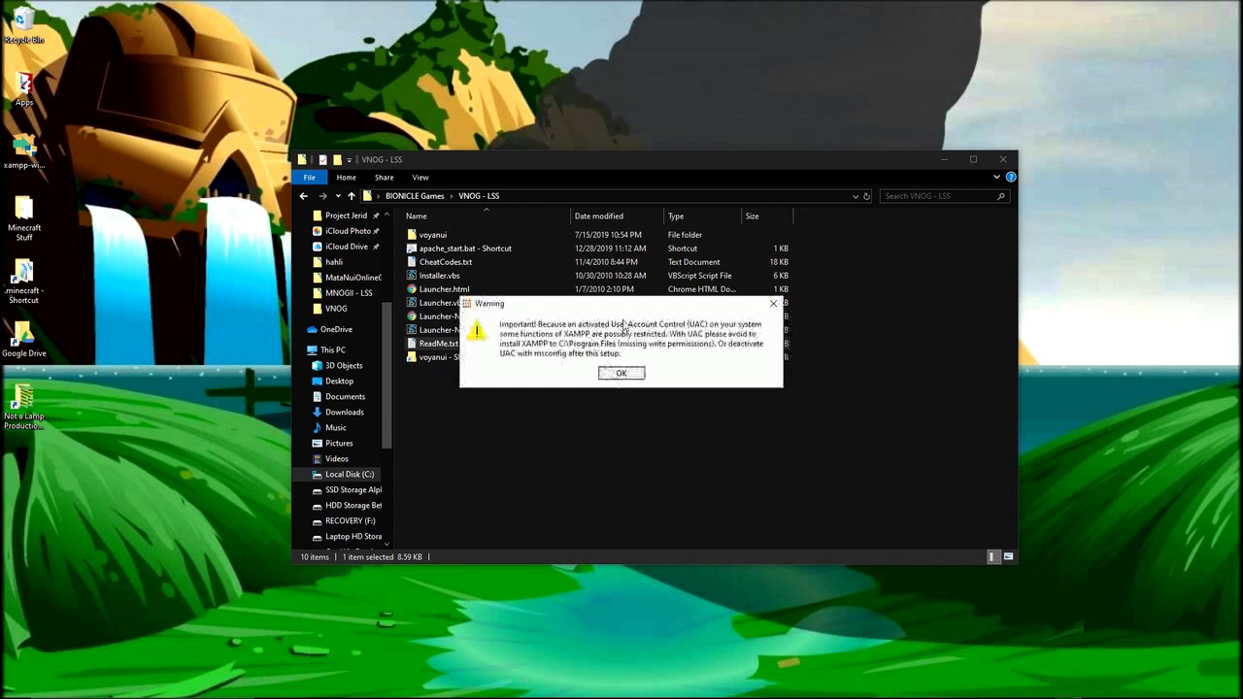
{"action": "left_click", "coordinate": [623, 376]}
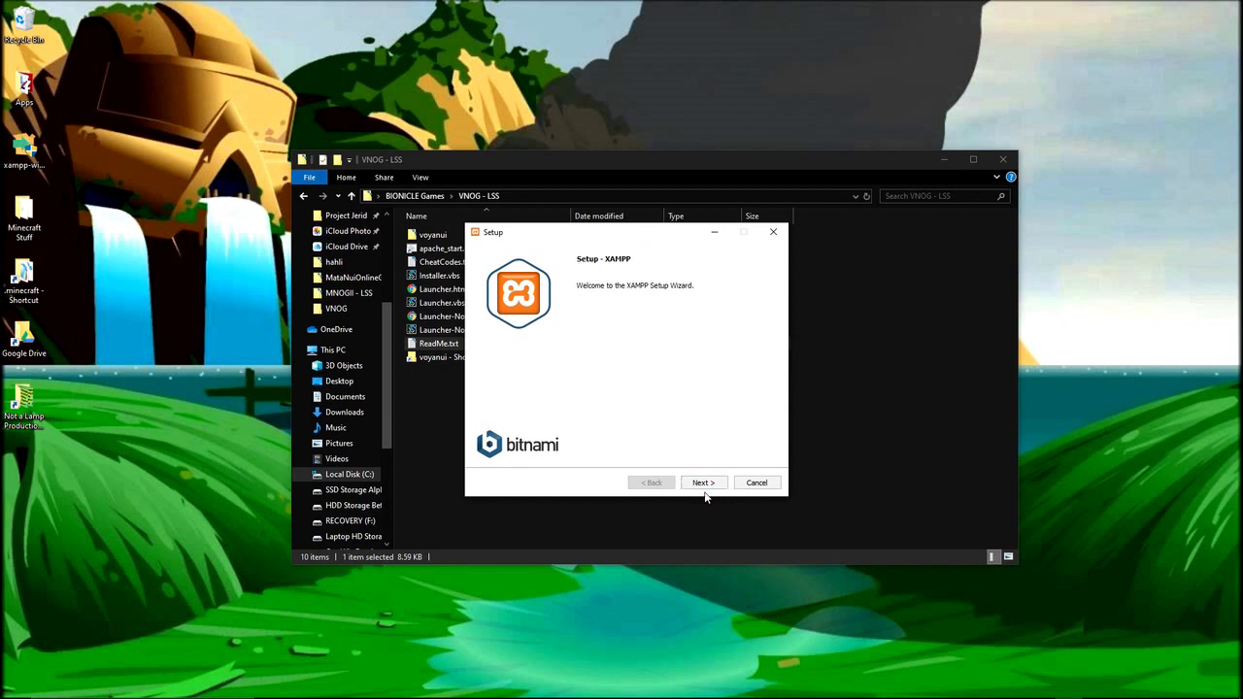
{"action": "left_click", "coordinate": [704, 483]}
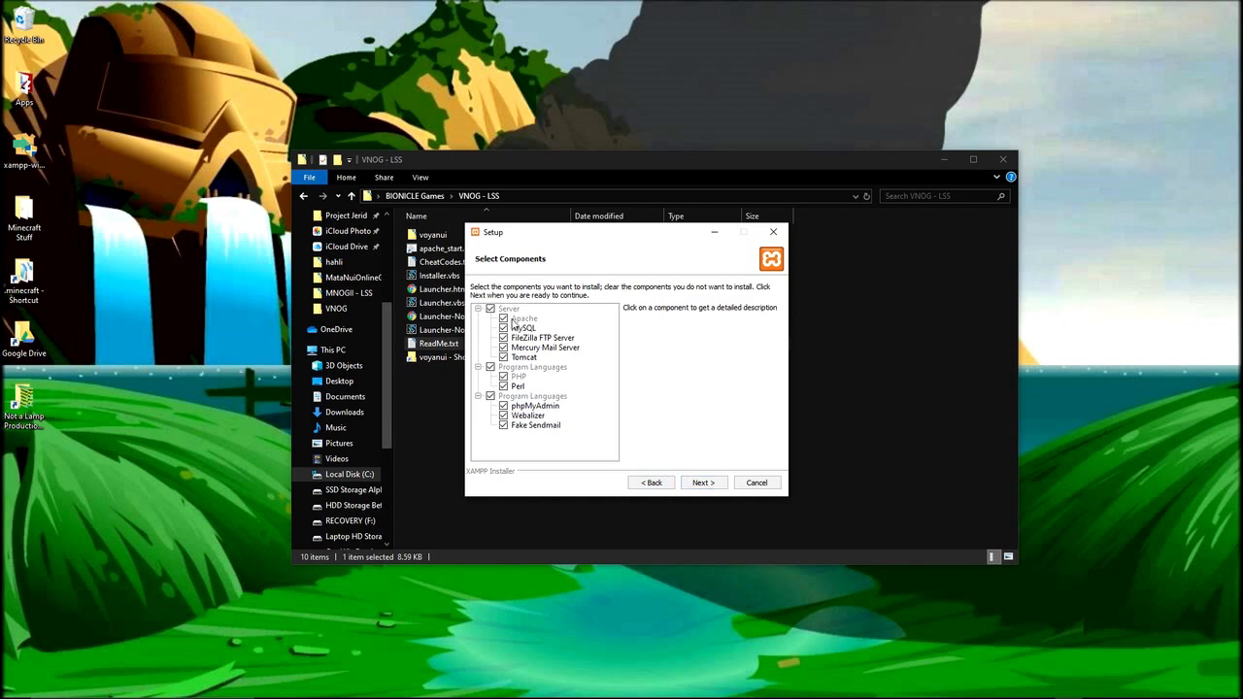
{"action": "left_click", "coordinate": [699, 484]}
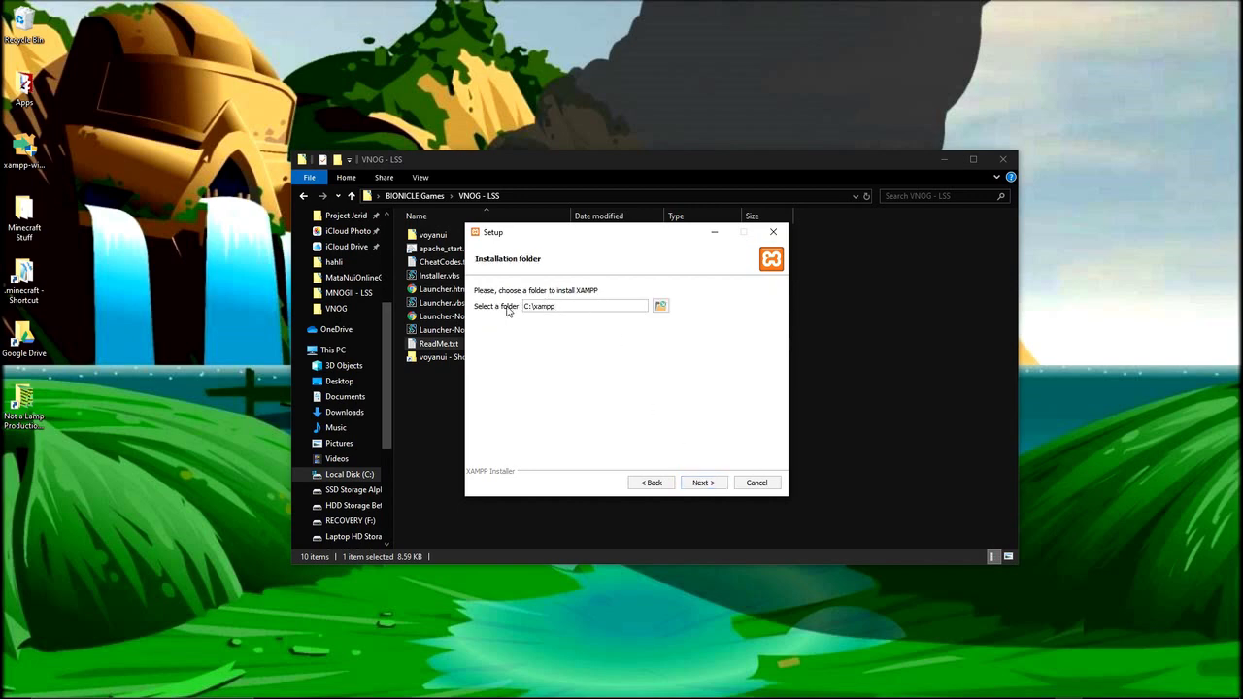
Step: Set the XAMPP installation folder to C:\xampp1 and continue to the language page
{"action": "left_click_drag", "start_coordinate": [525, 307], "coordinate": [565, 309]}
{"action": "left_click", "coordinate": [576, 307]}
{"action": "left_click", "coordinate": [708, 485]}
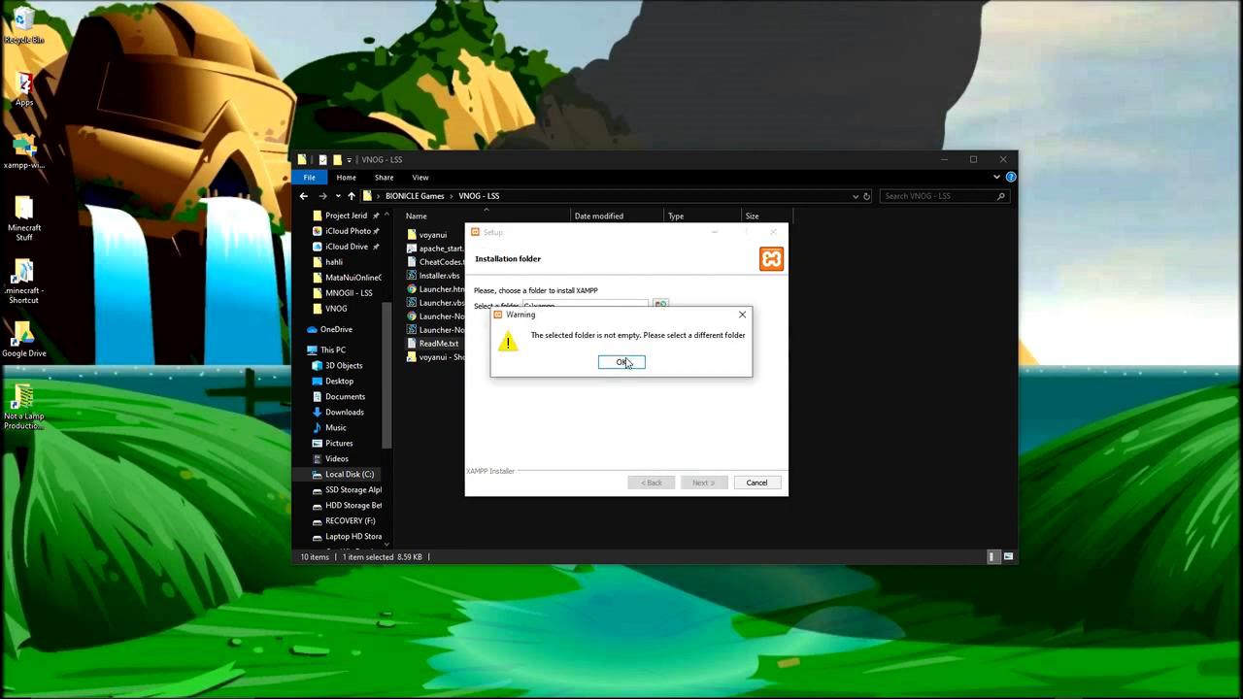
{"action": "left_click", "coordinate": [627, 363]}
{"action": "left_click", "coordinate": [581, 307]}
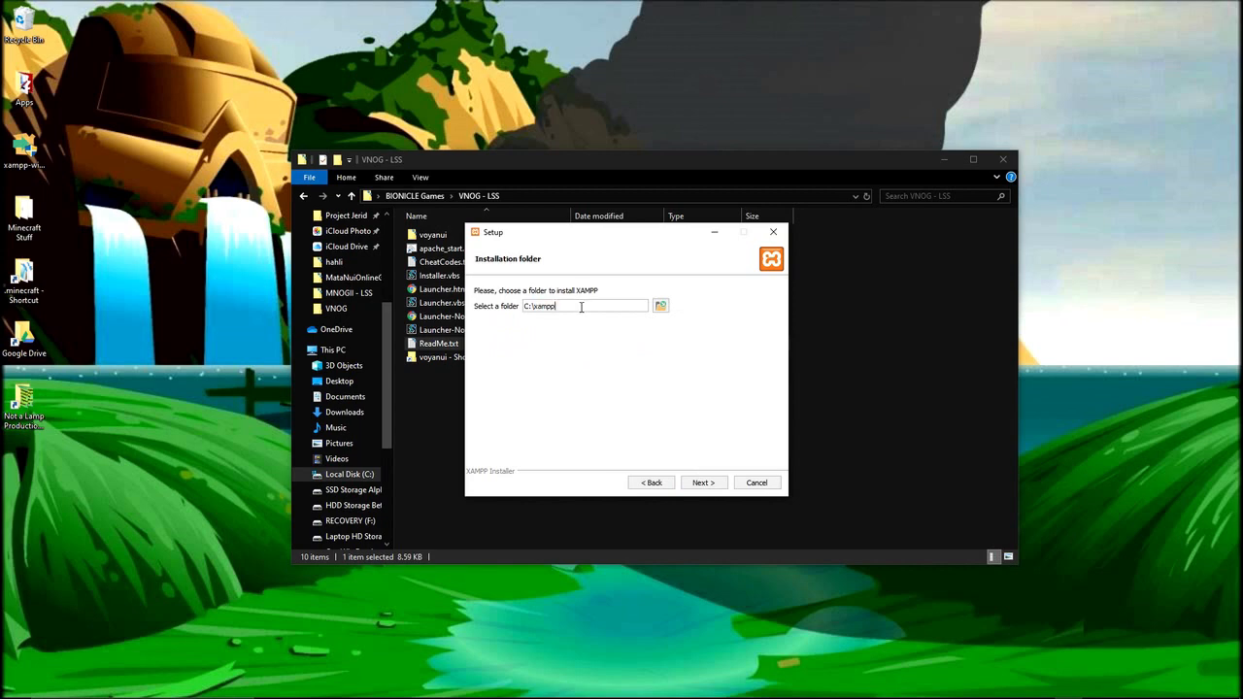
{"action": "type", "text": "1"}
{"action": "left_click", "coordinate": [703, 484]}
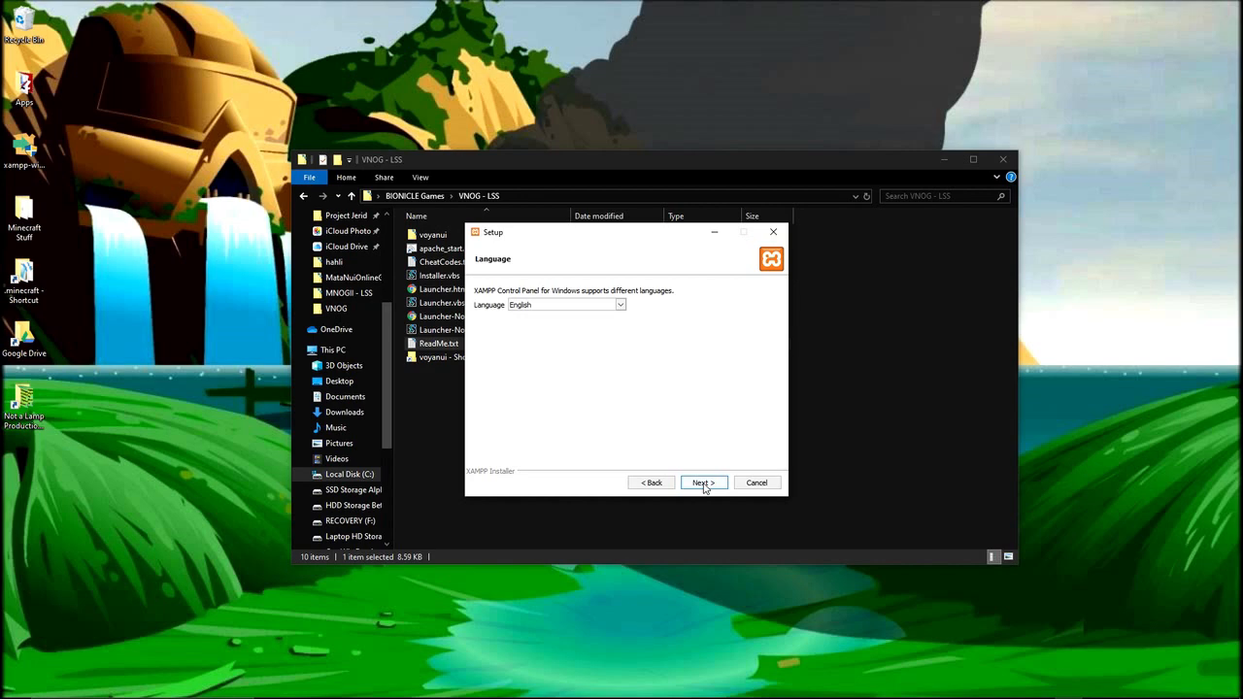
Step: Keep English as the XAMPP Control Panel language and continue to the Bitnami page
{"action": "left_click", "coordinate": [621, 305]}
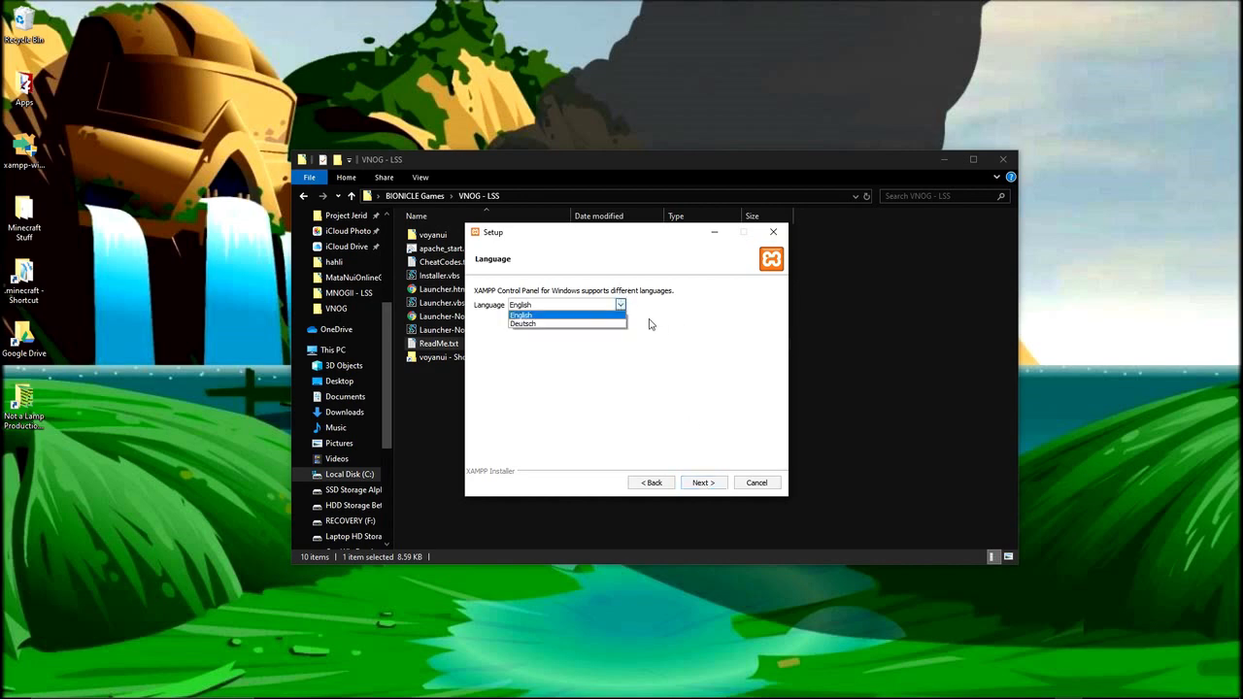
{"action": "left_click", "coordinate": [642, 356]}
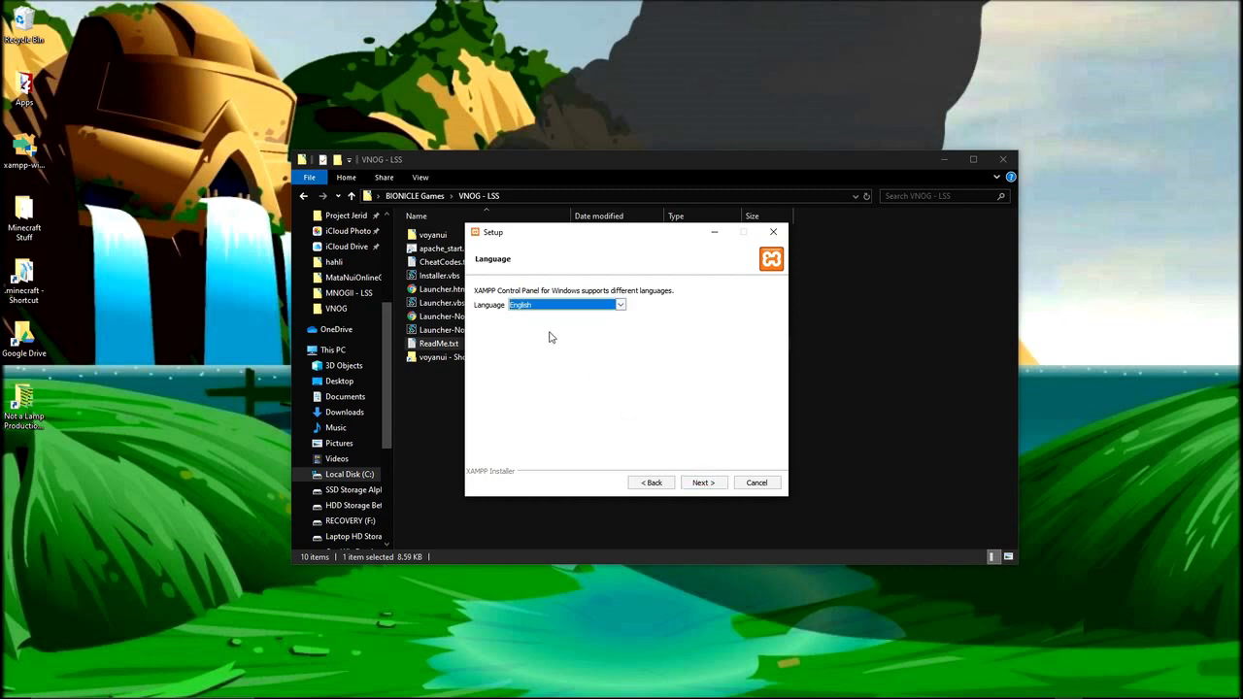
{"action": "left_click", "coordinate": [623, 306]}
{"action": "left_click", "coordinate": [624, 310]}
{"action": "left_click", "coordinate": [703, 484]}
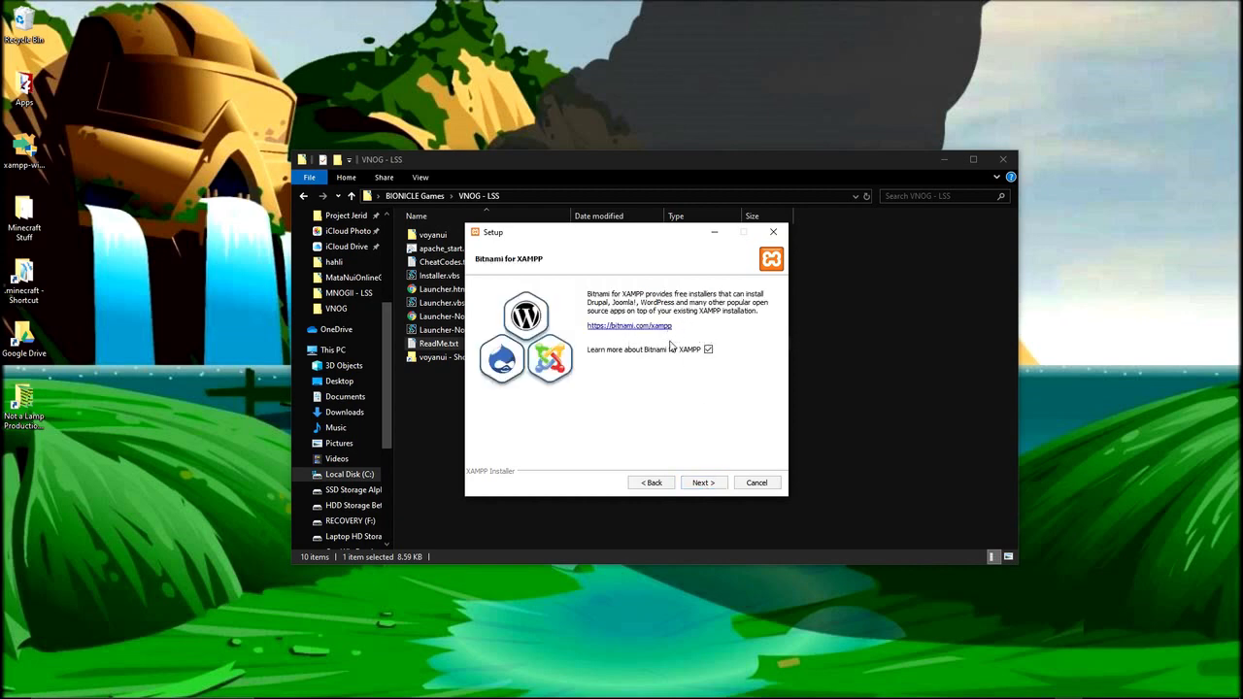
Step: Decline to learn more about Bitnami for XAMPP and start the installation
{"action": "left_click", "coordinate": [709, 351]}
{"action": "left_click", "coordinate": [706, 486]}
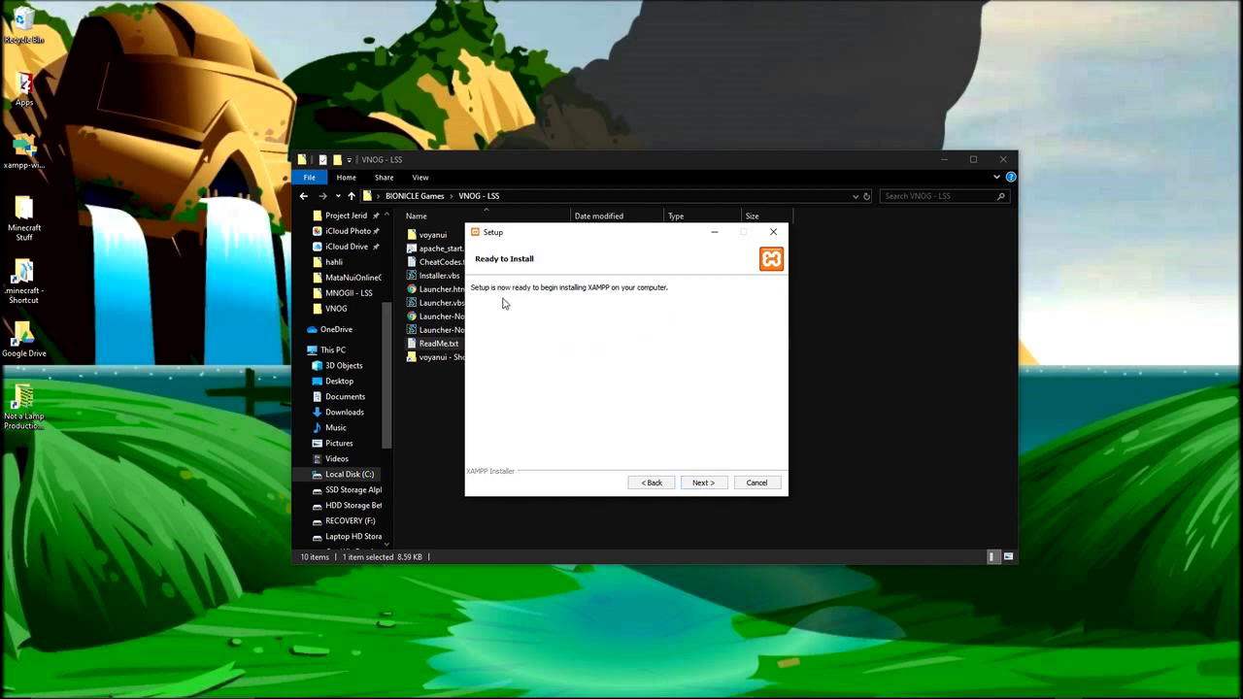
{"action": "left_click", "coordinate": [701, 482]}
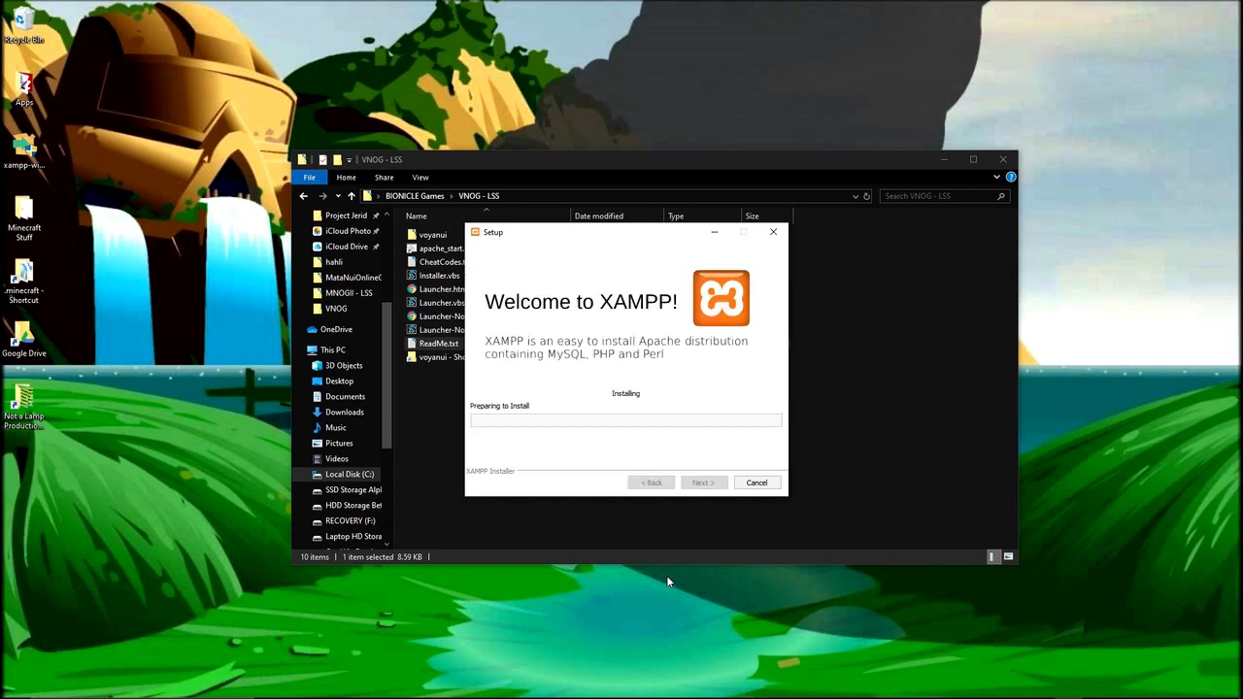
Step: Cancel the running XAMPP installation and return to the VNOG - LSS folder
{"action": "left_click", "coordinate": [763, 485]}
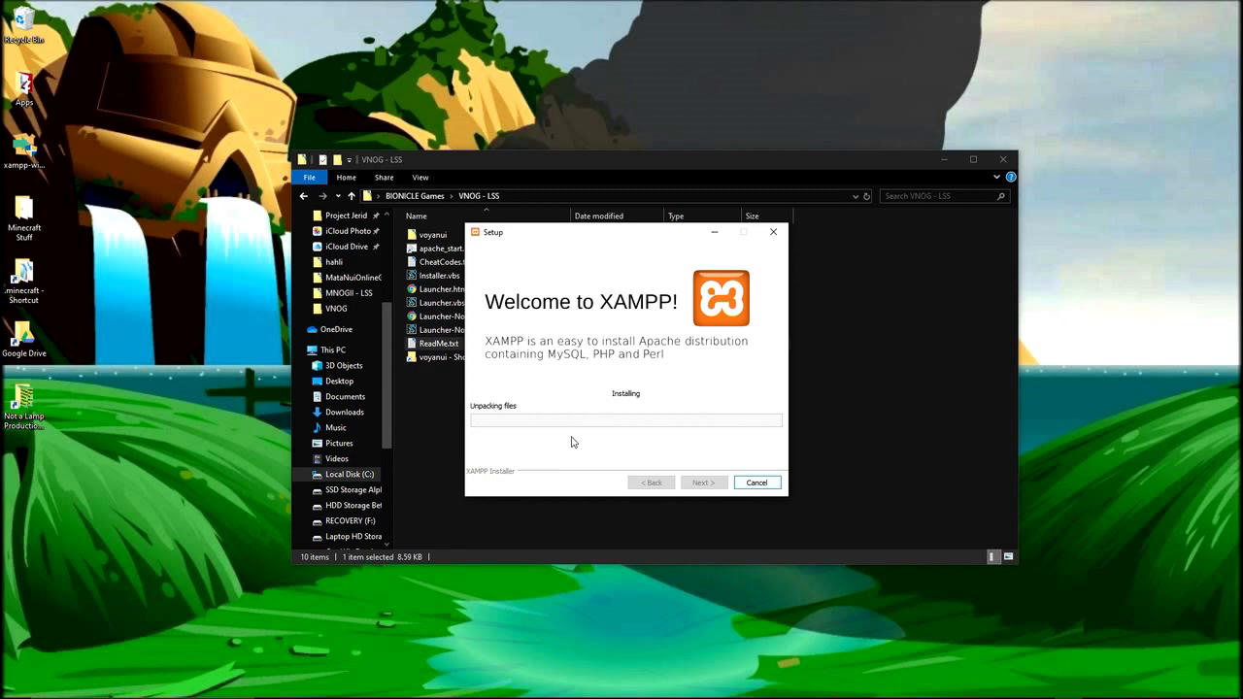
{"action": "left_click", "coordinate": [596, 362]}
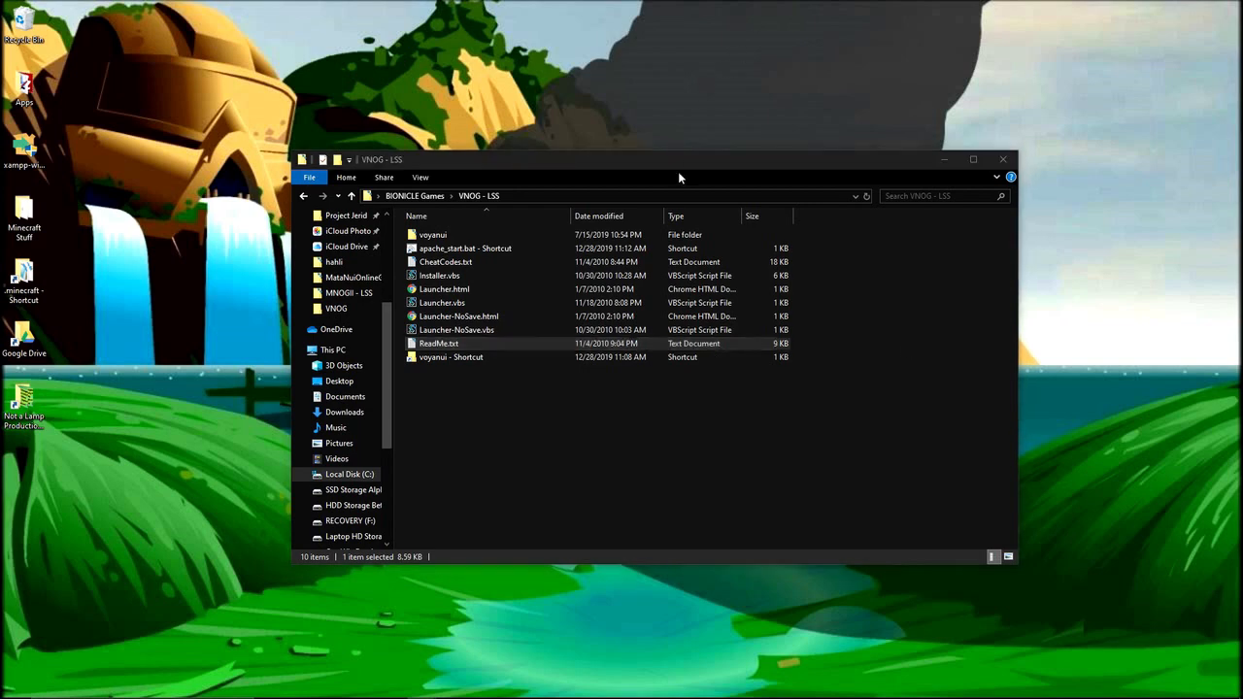
{"action": "left_click", "coordinate": [618, 423]}
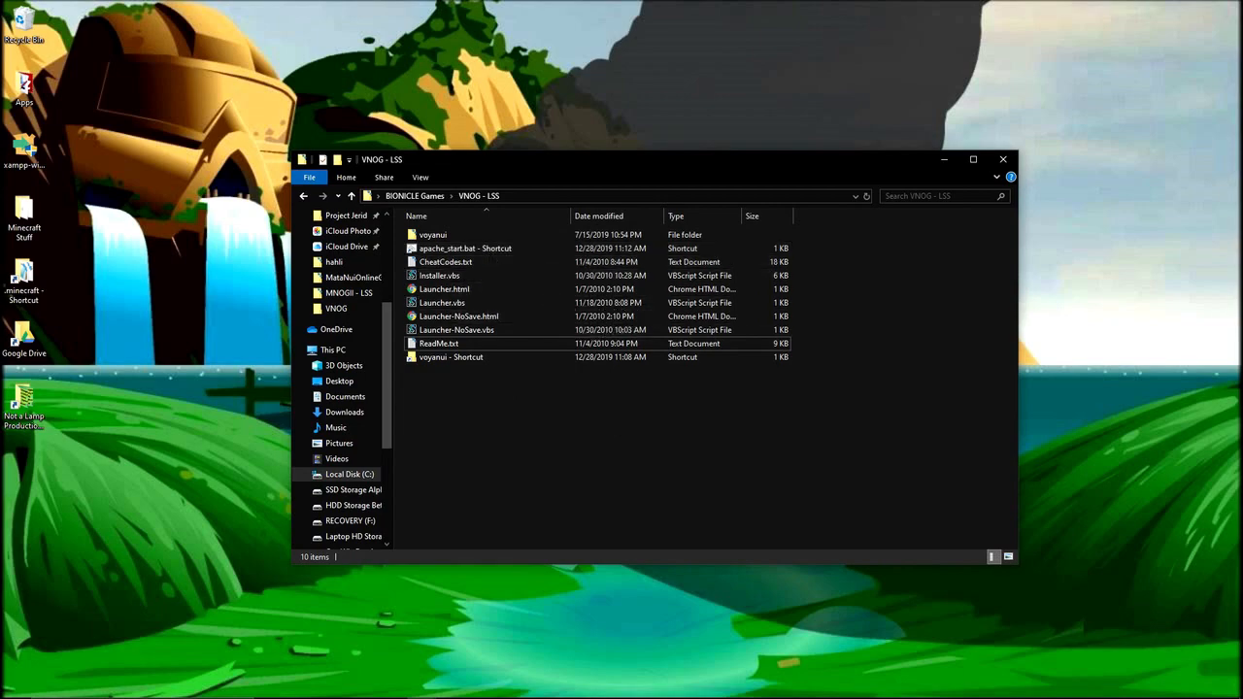
Step: Switch to the Local Disk (C:) folder window and delete the xampp1 folder
{"action": "left_click_drag", "start_coordinate": [949, 0], "coordinate": [538, 167]}
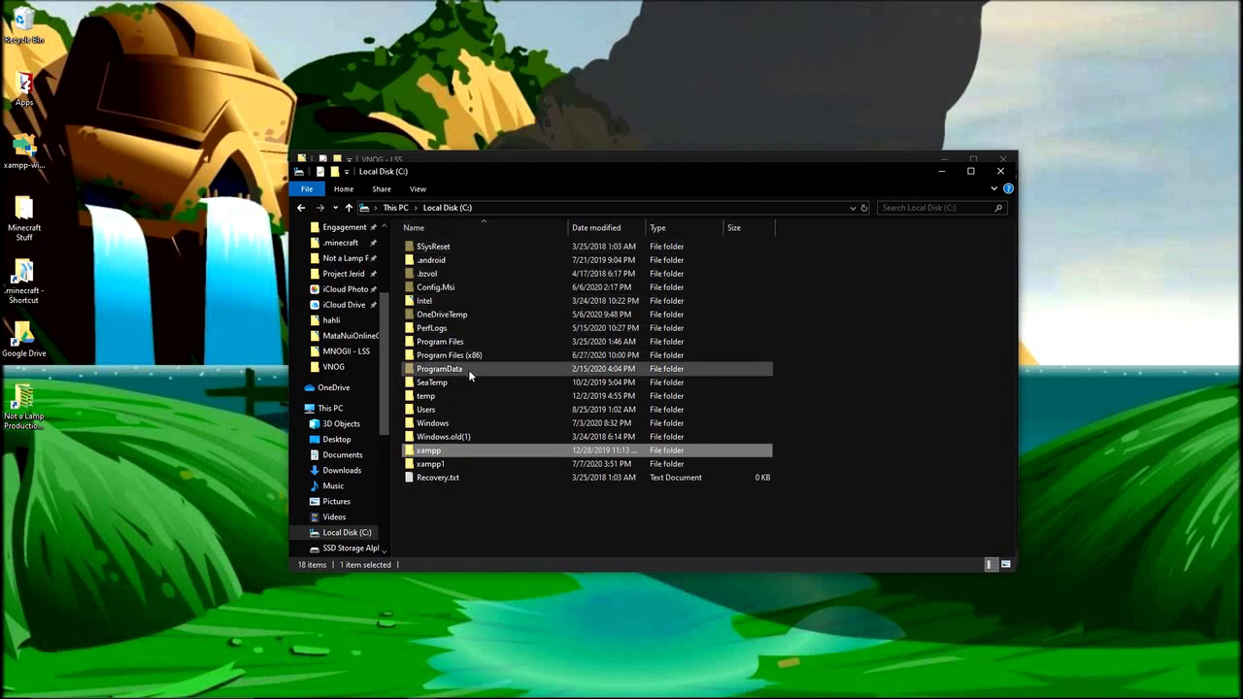
{"action": "left_click", "coordinate": [462, 523]}
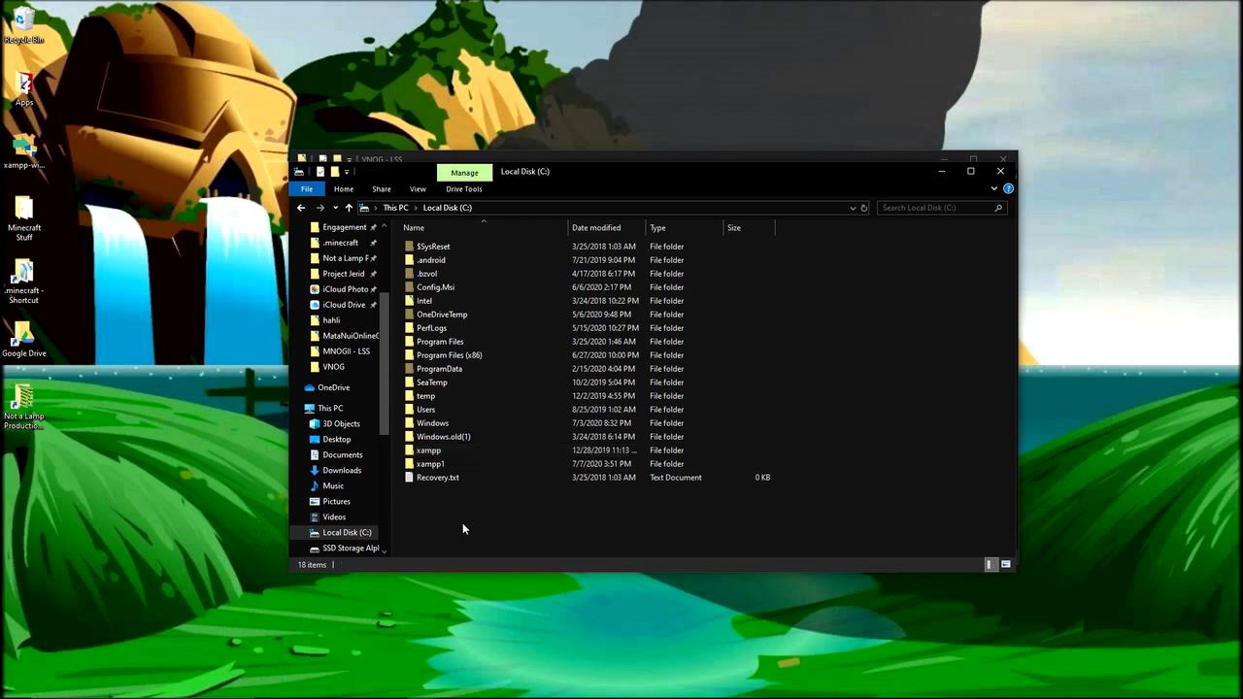
{"action": "left_click", "coordinate": [444, 468]}
{"action": "key", "text": "shift+F10"}
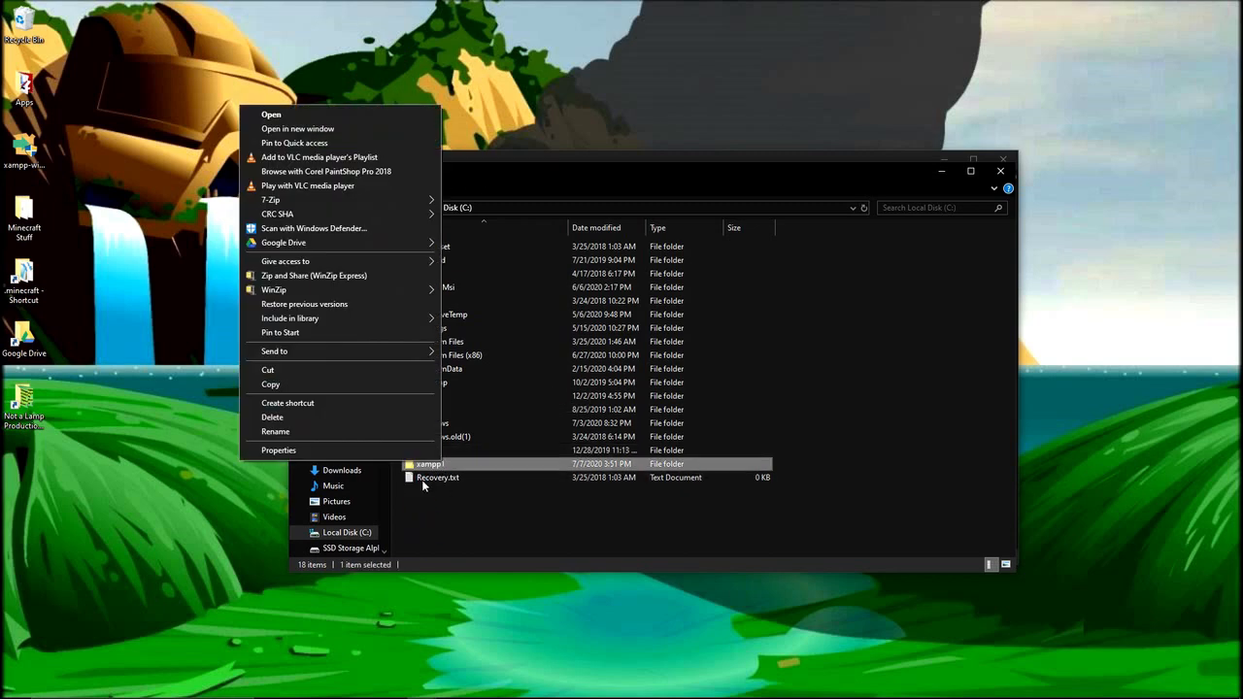
{"action": "left_click", "coordinate": [340, 417]}
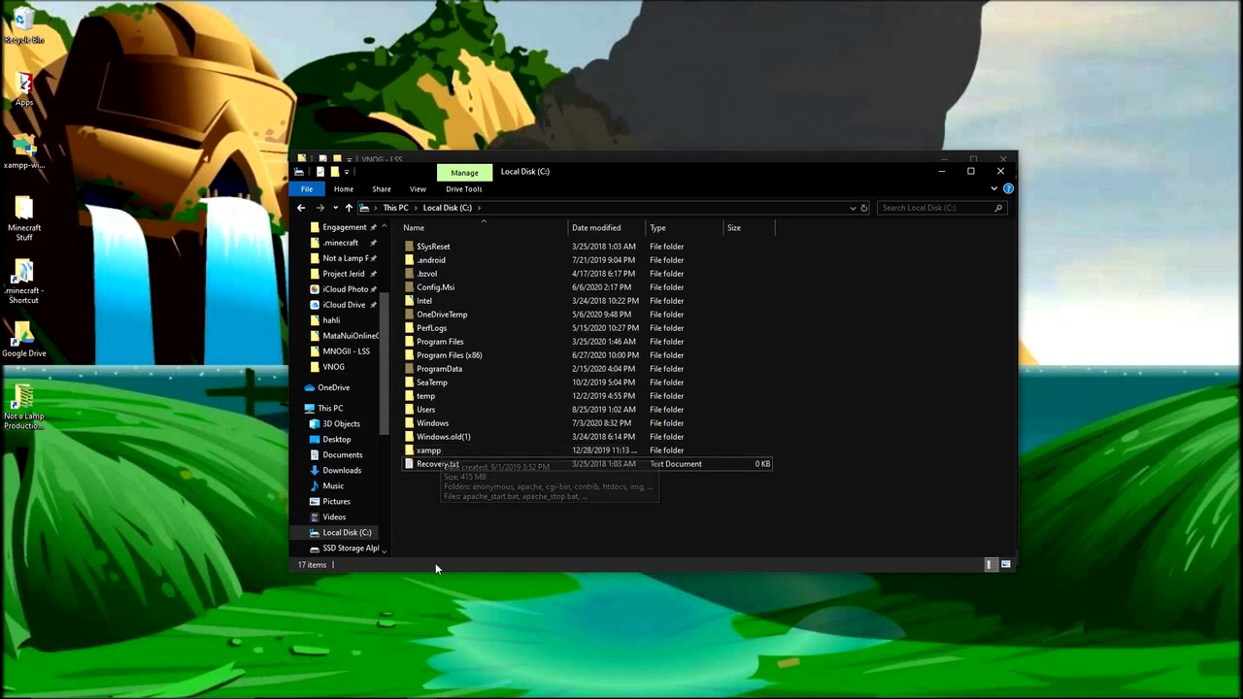
Step: Open the xampp folder on drive C and move its window so the VNOG - LSS file list stays visible
{"action": "double_click", "coordinate": [454, 453]}
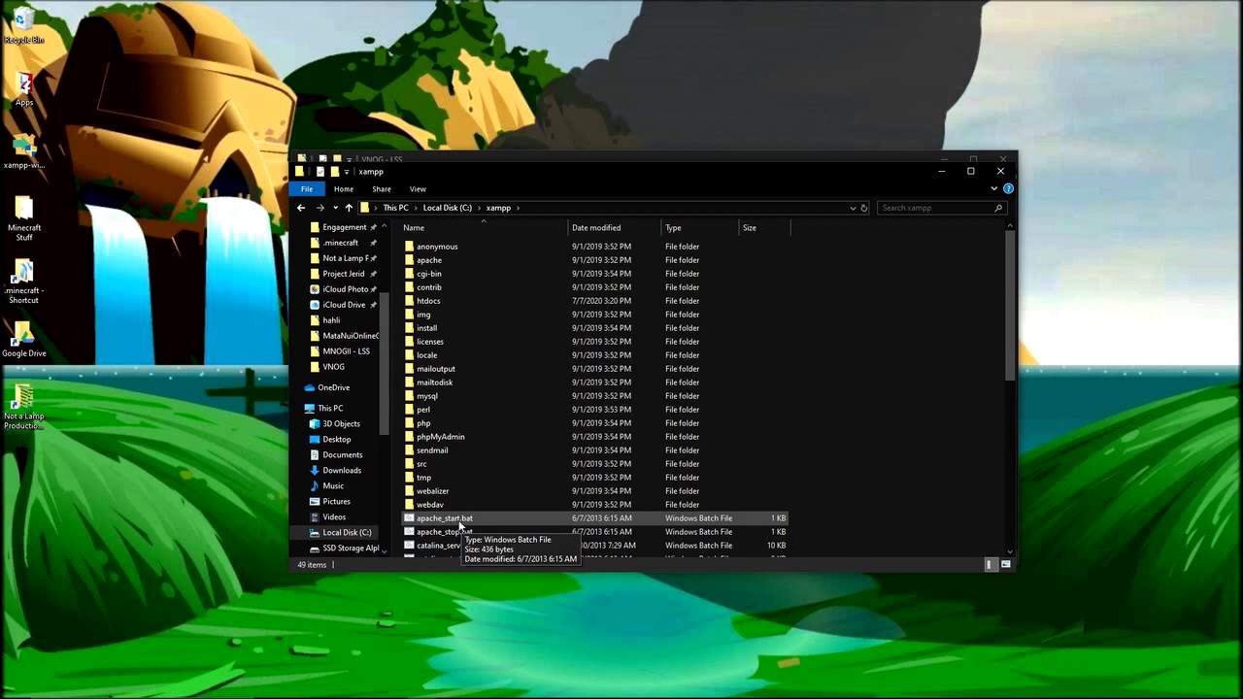
{"action": "left_click_drag", "start_coordinate": [639, 178], "coordinate": [826, 153]}
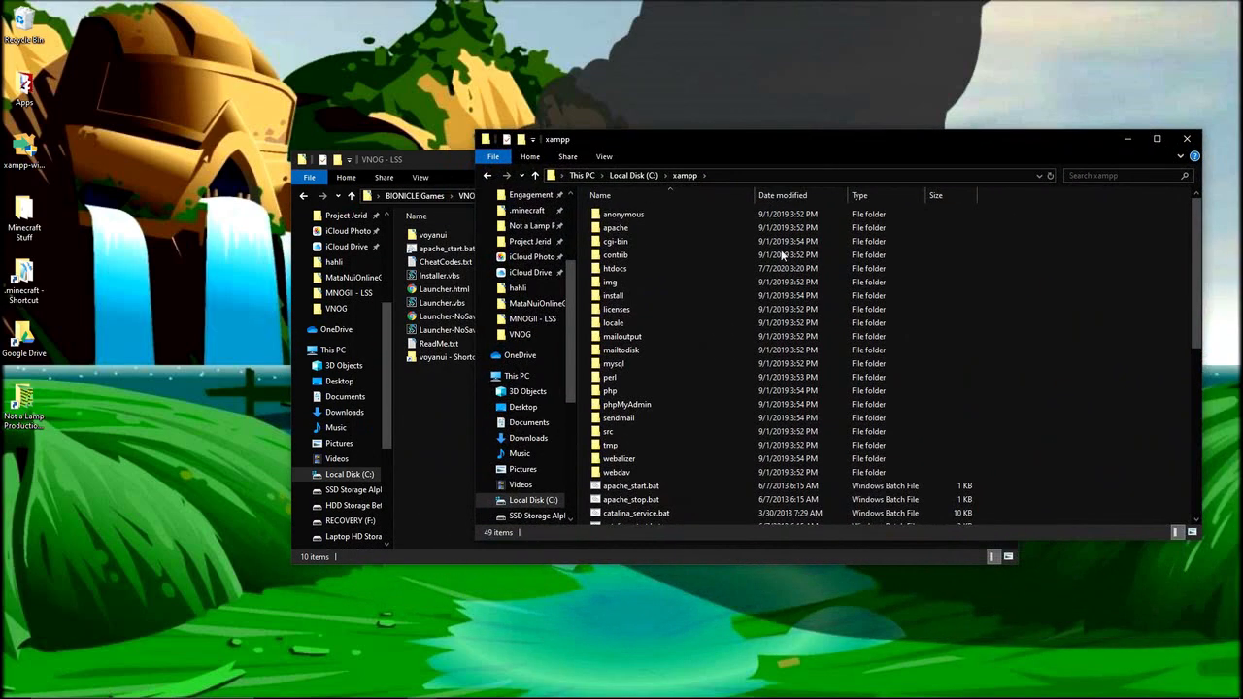
Step: Create a shortcut to apache_start.bat in the xampp folder and move the VNOG - LSS window further aside
{"action": "left_click", "coordinate": [615, 489]}
{"action": "right_click", "coordinate": [616, 488]}
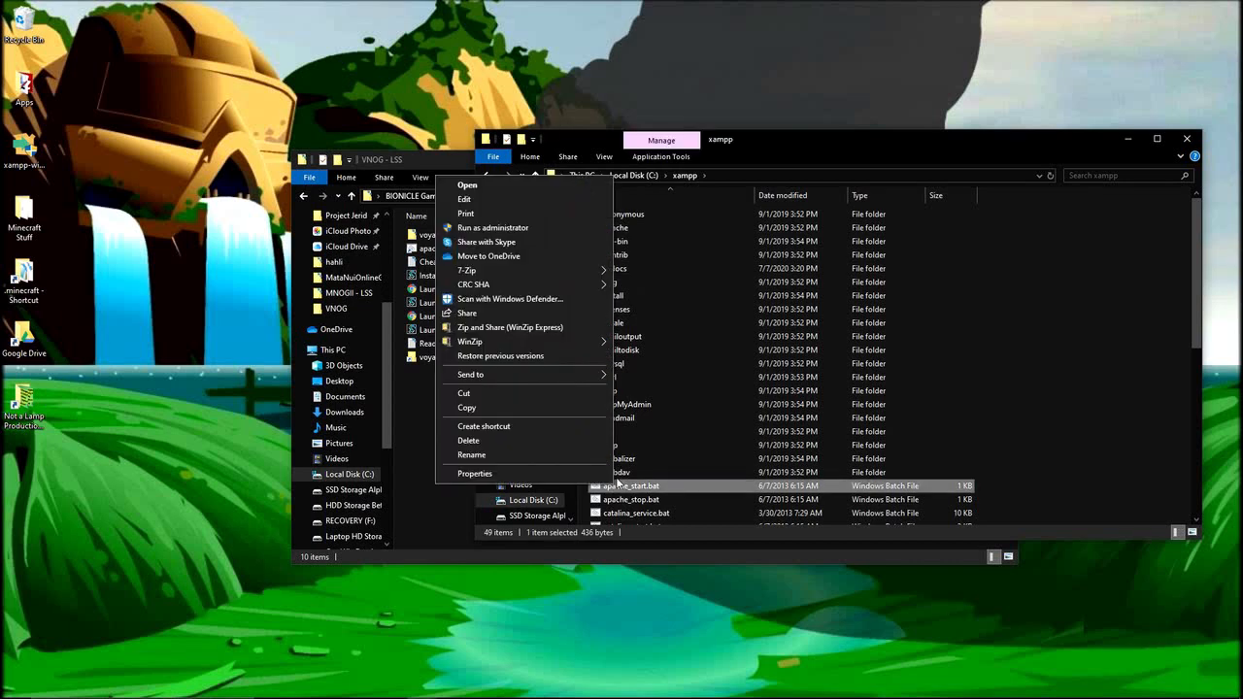
{"action": "left_click", "coordinate": [503, 428]}
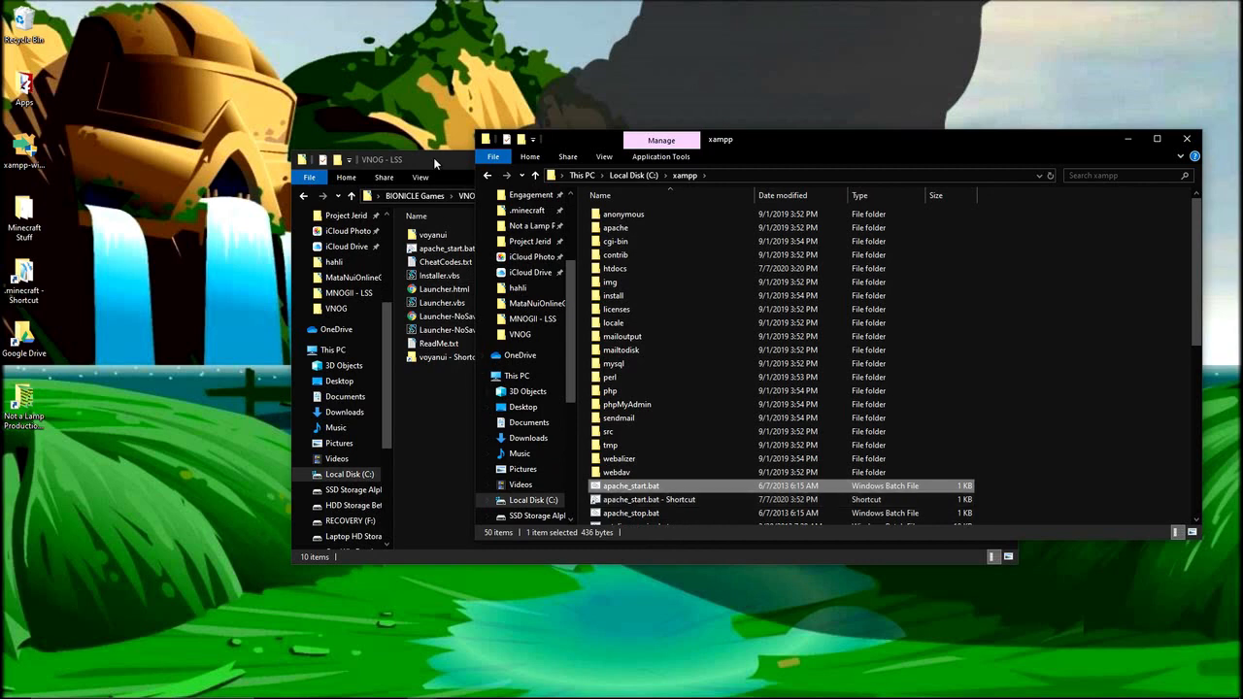
{"action": "left_click_drag", "start_coordinate": [433, 158], "coordinate": [361, 142]}
{"action": "left_click", "coordinate": [1054, 473]}
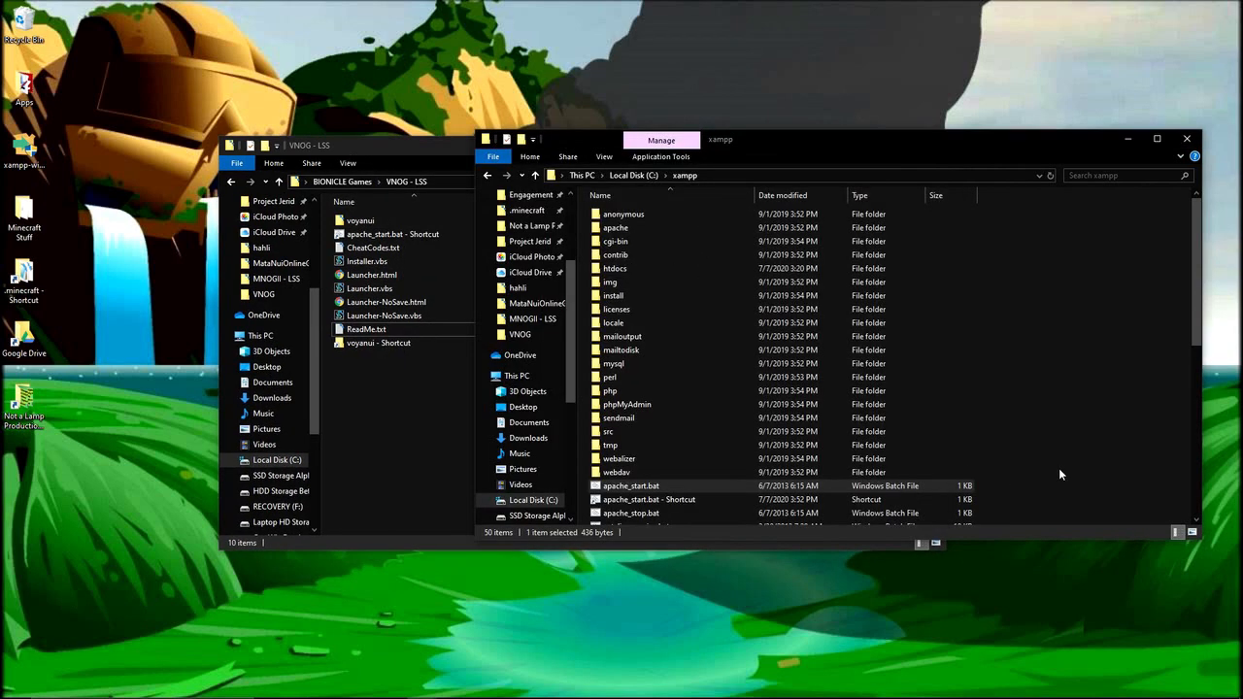
Step: Delete the apache_start.bat shortcut from the xampp folder
{"action": "mouse_move", "coordinate": [647, 501]}
{"action": "left_mouse_down"}
{"action": "mouse_move", "coordinate": [351, 427]}
{"action": "mouse_move", "coordinate": [638, 498]}
{"action": "mouse_move", "coordinate": [647, 481]}
{"action": "mouse_move", "coordinate": [653, 490]}
{"action": "left_mouse_up"}
{"action": "right_click", "coordinate": [650, 485]}
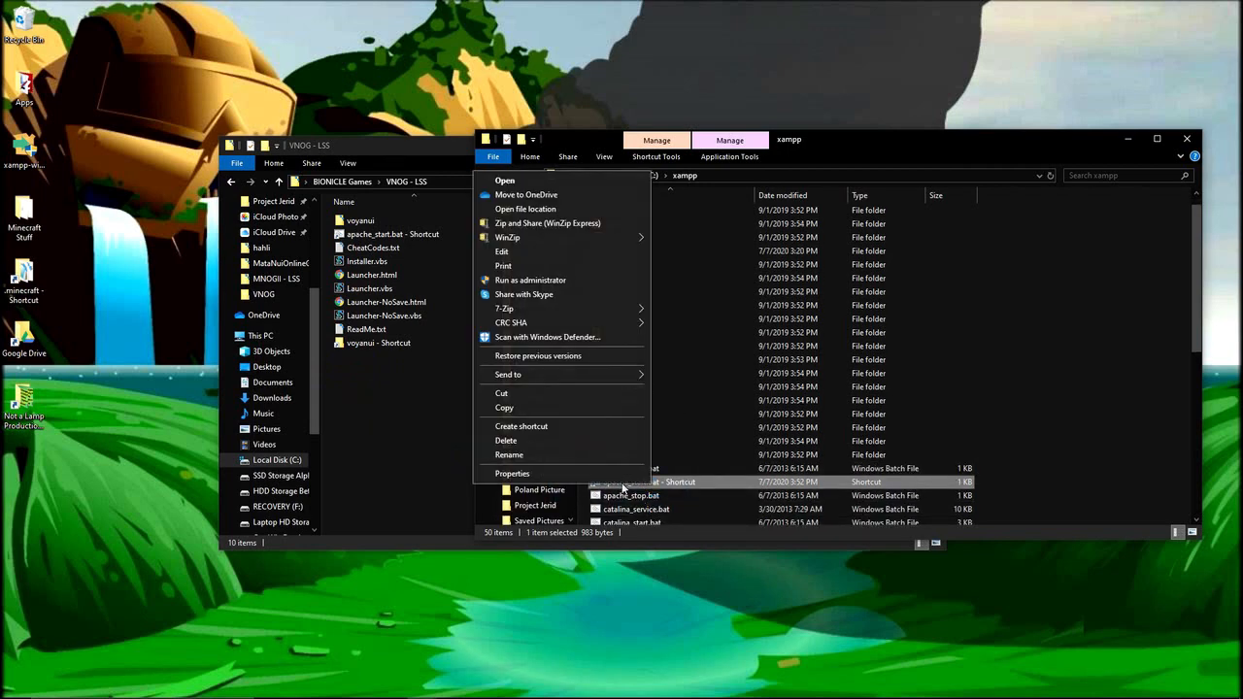
{"action": "left_click", "coordinate": [506, 440]}
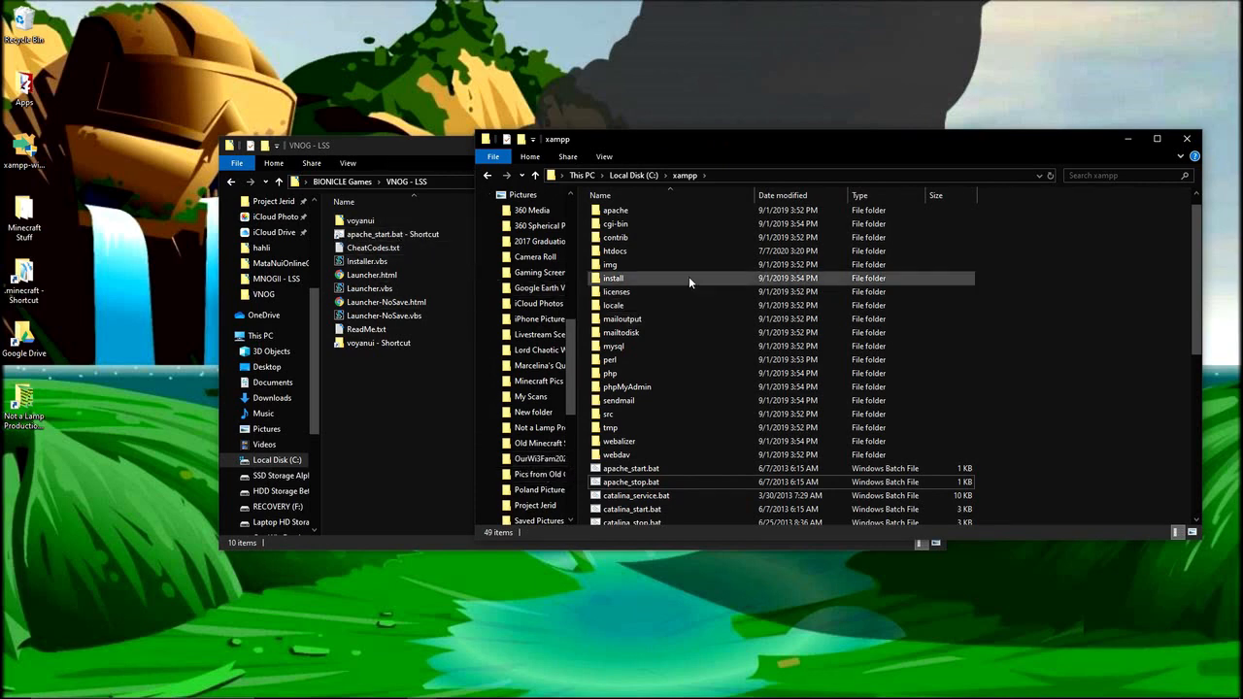
Step: Return to the xampp folder window and open its htdocs folder
{"action": "left_click", "coordinate": [417, 397]}
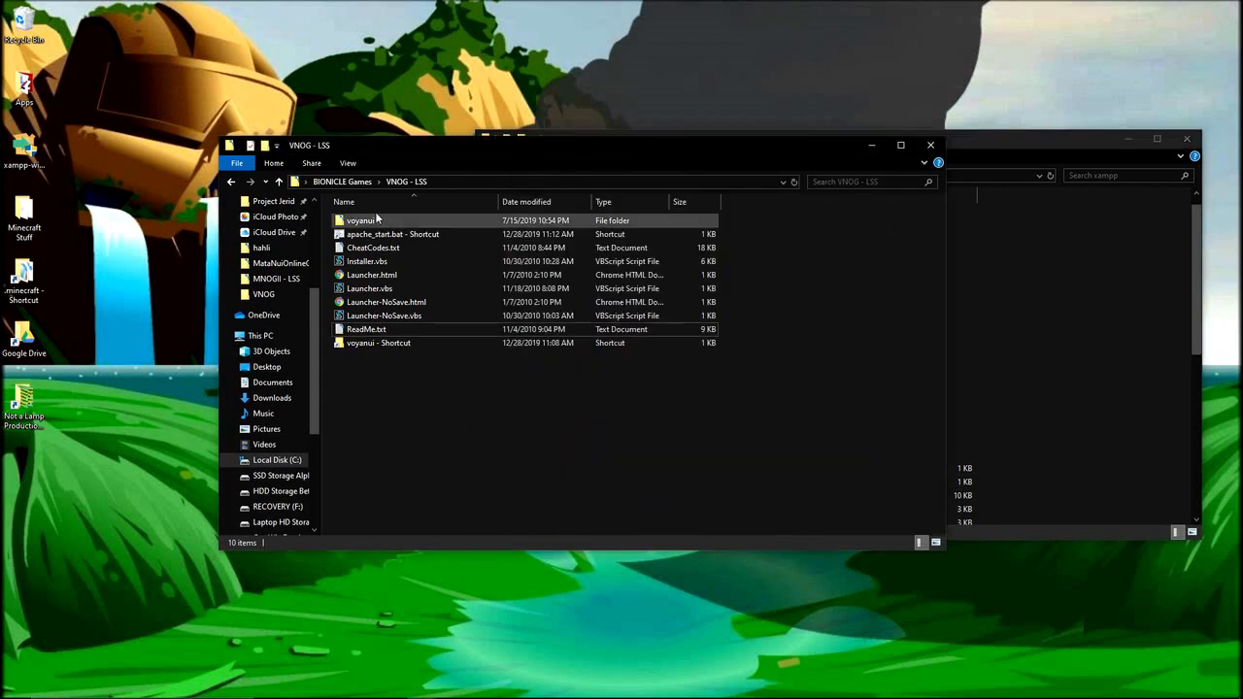
{"action": "double_click", "coordinate": [1074, 134]}
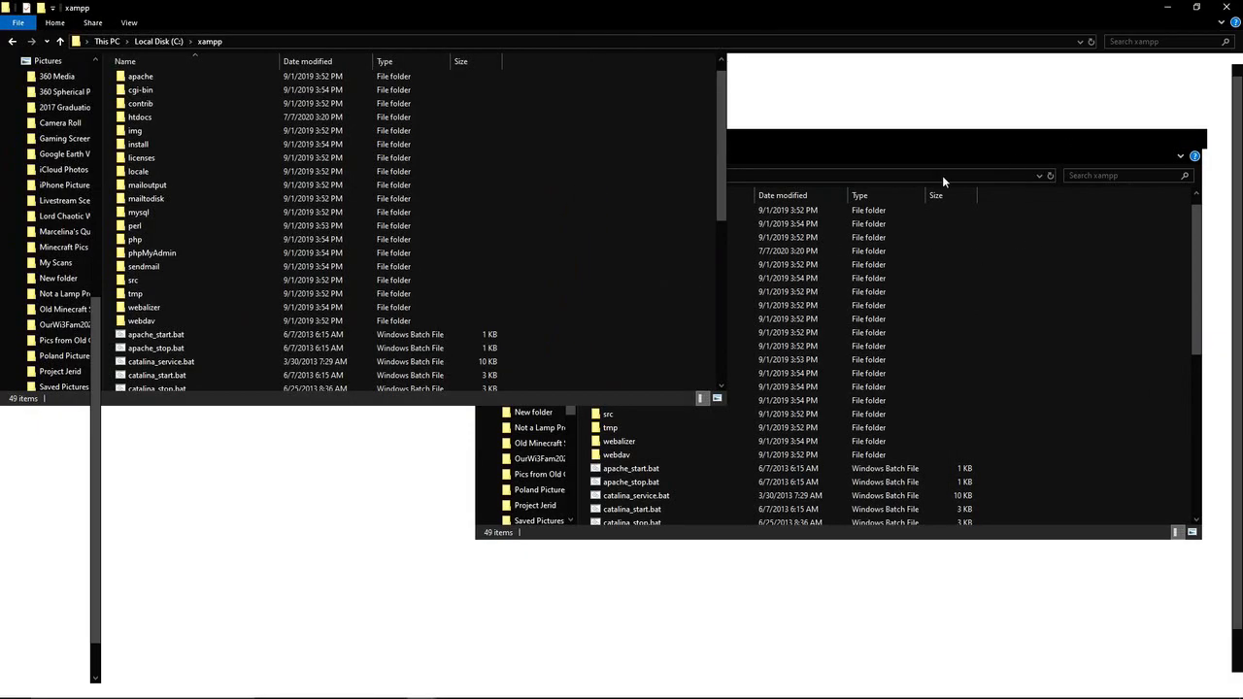
{"action": "double_click", "coordinate": [996, 10]}
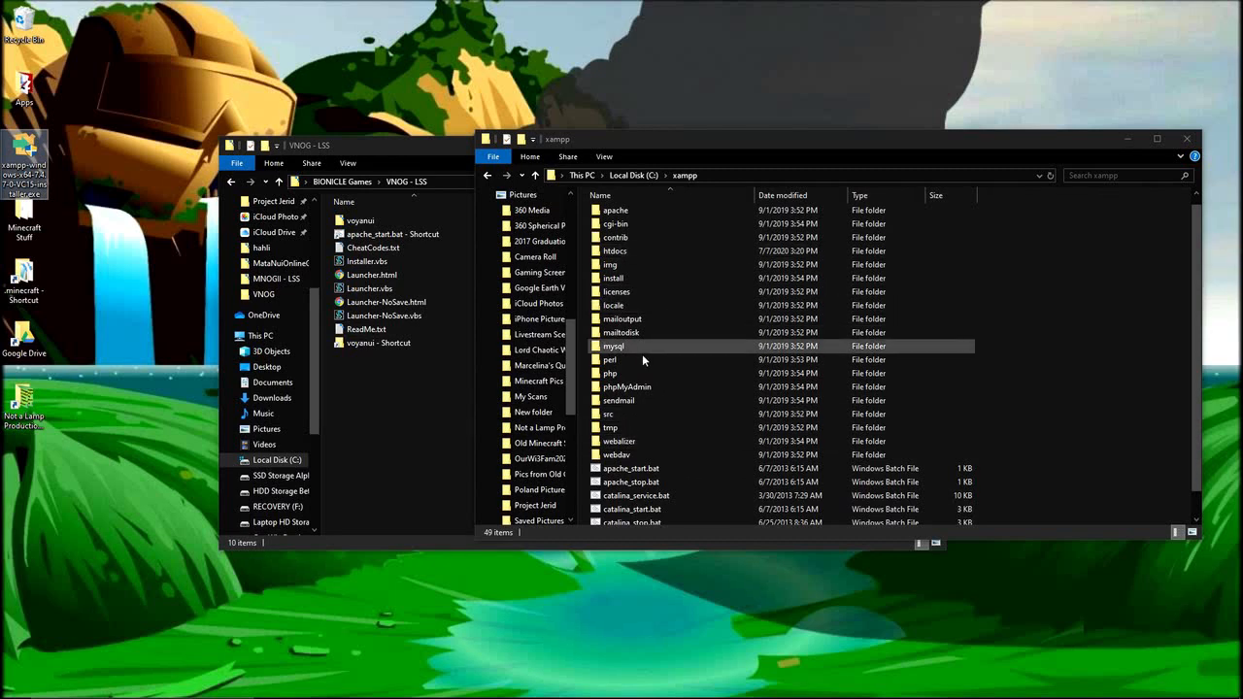
{"action": "scroll", "coordinate": [656, 409], "scroll_direction": "up", "scroll_amount": 1}
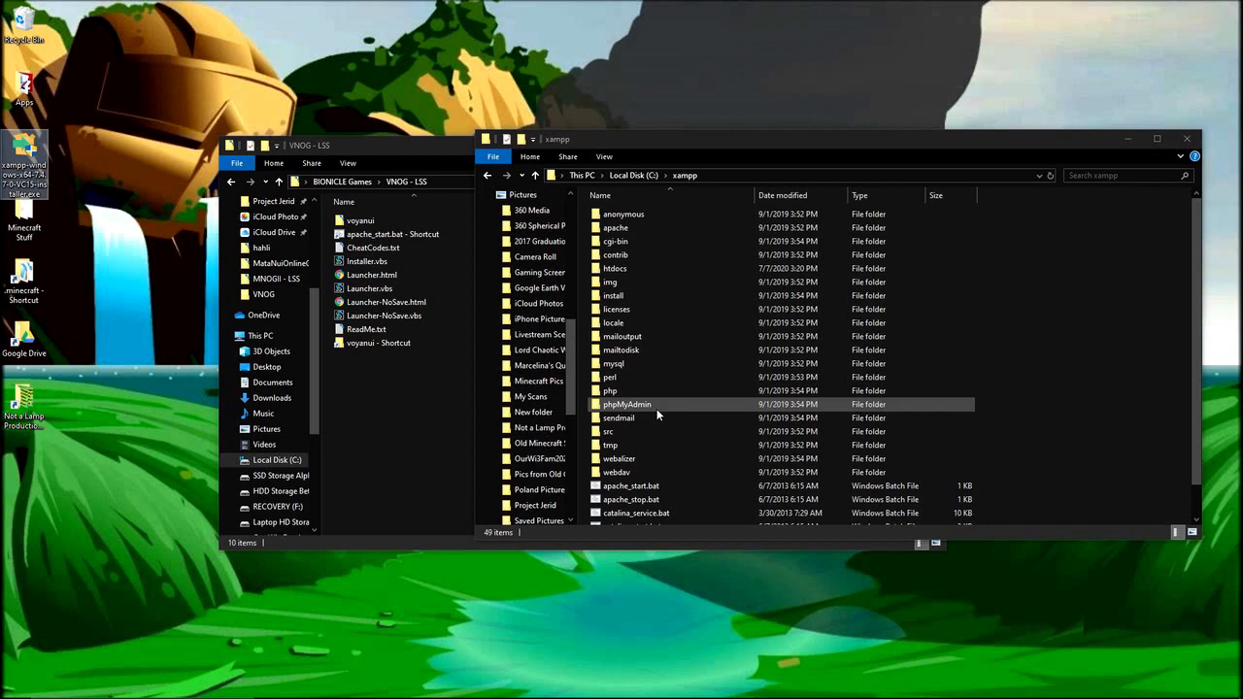
{"action": "double_click", "coordinate": [637, 268]}
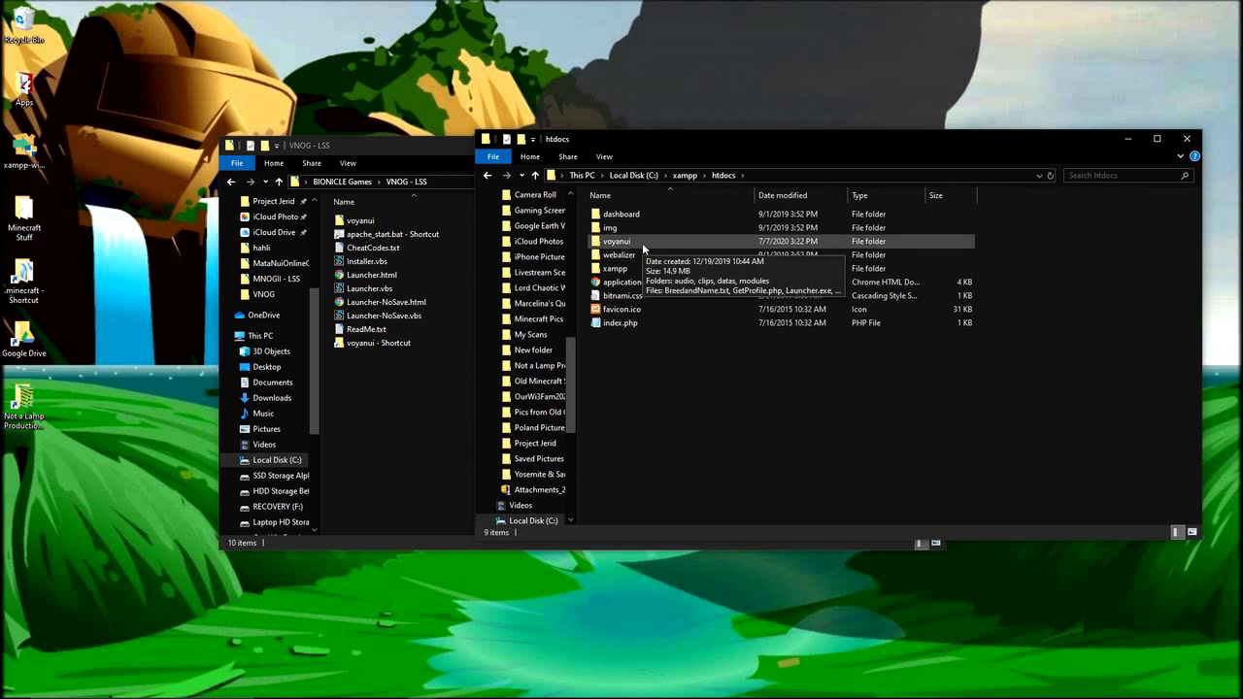
Step: Run Installer.vbs from the VNOG - LSS folder, proceed to the installation path prompt and cancel the installation
{"action": "left_click", "coordinate": [418, 398]}
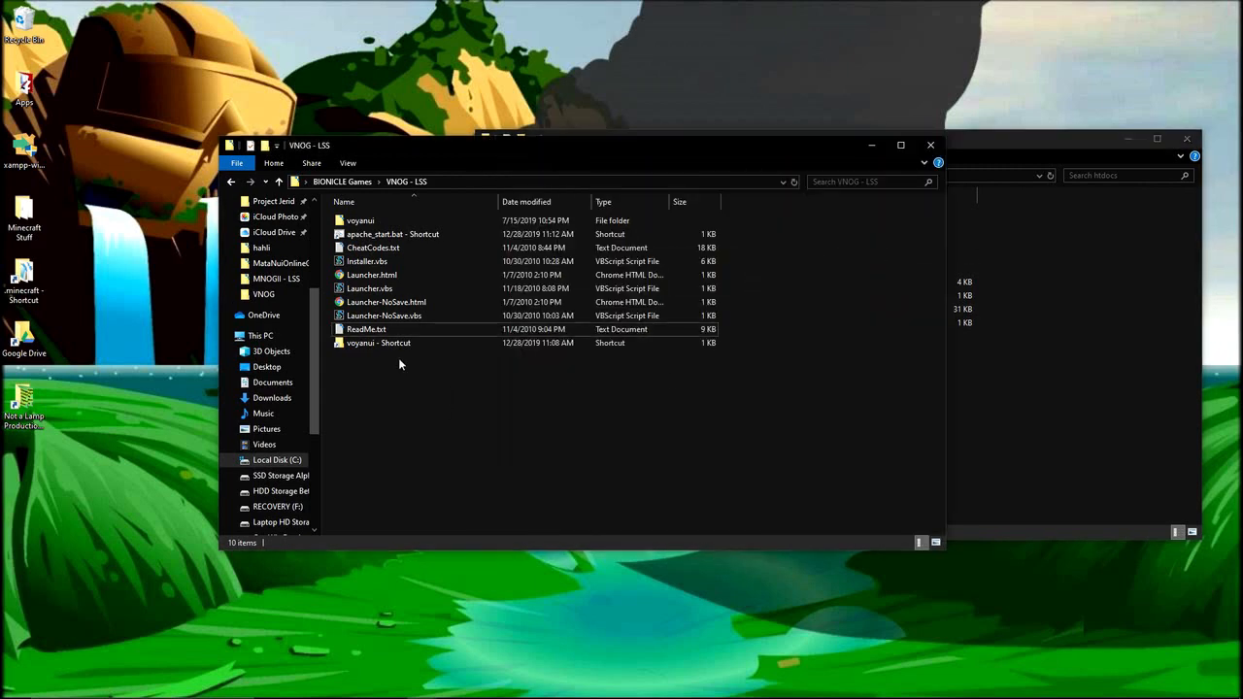
{"action": "double_click", "coordinate": [389, 262]}
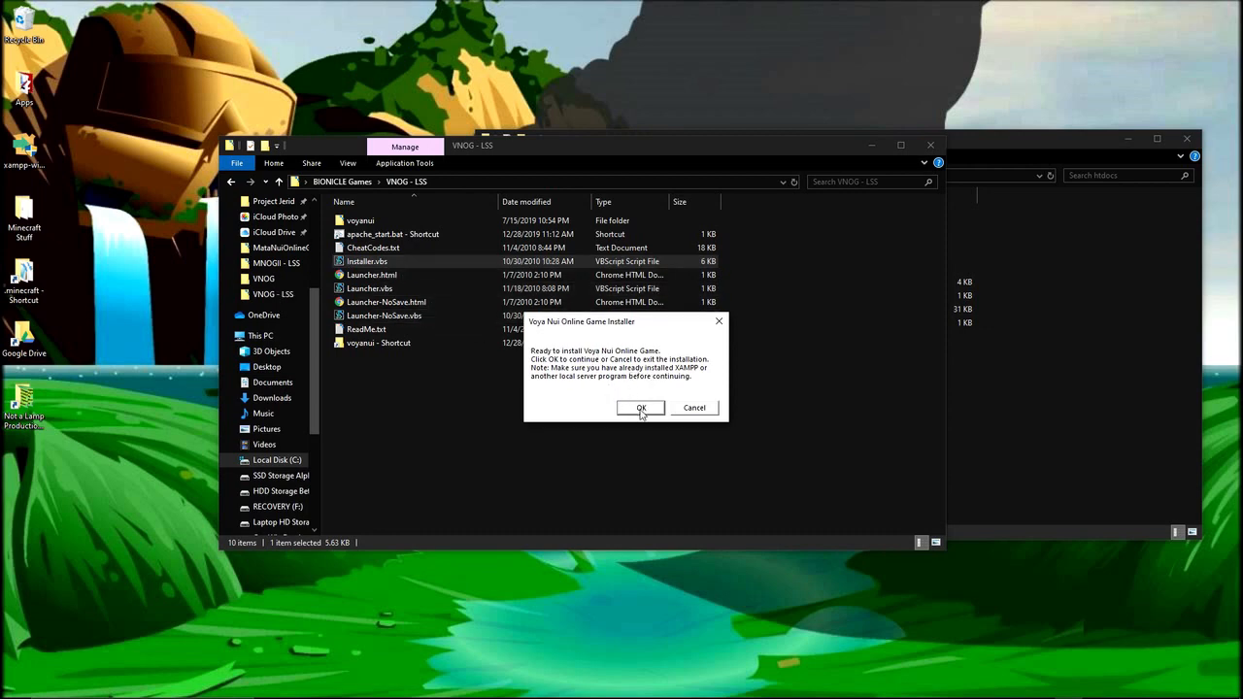
{"action": "left_click", "coordinate": [639, 407]}
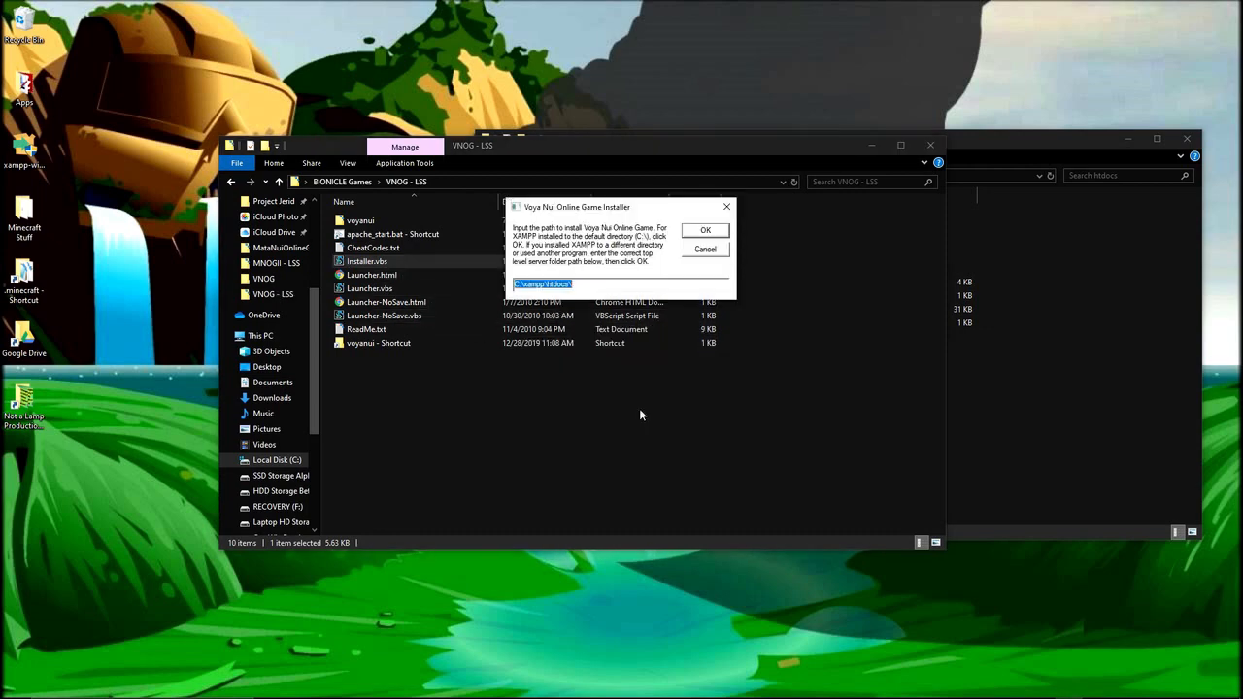
{"action": "left_click", "coordinate": [583, 287]}
{"action": "left_click", "coordinate": [718, 254]}
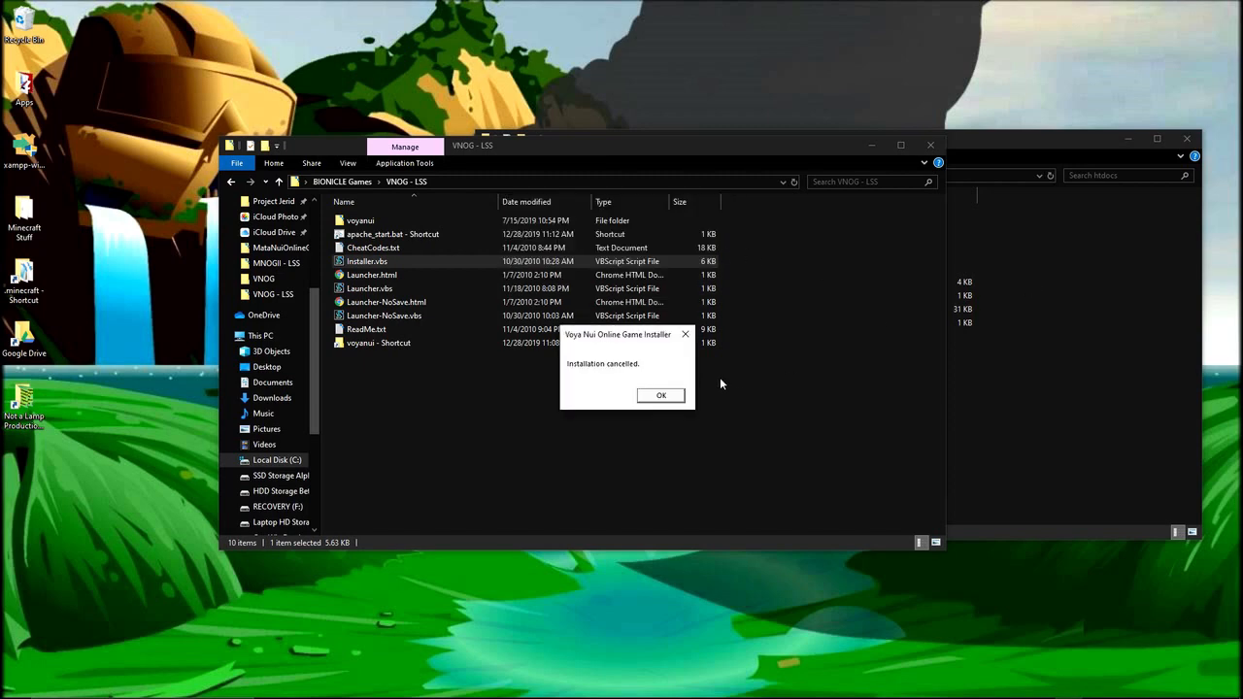
{"action": "left_click", "coordinate": [661, 395]}
{"action": "left_click", "coordinate": [1061, 356]}
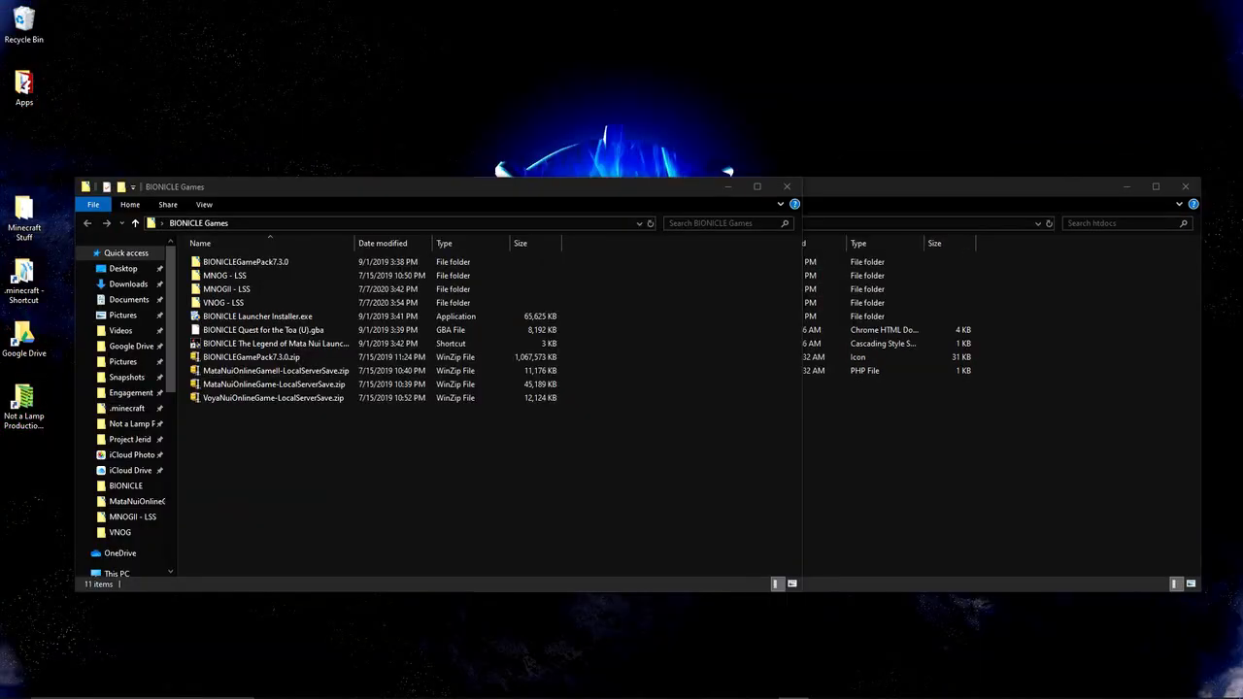
Step: Open the VNOG - LSS folder, locate the voyanui folder to copy and return to the htdocs window
{"action": "double_click", "coordinate": [262, 300]}
{"action": "left_click", "coordinate": [252, 265]}
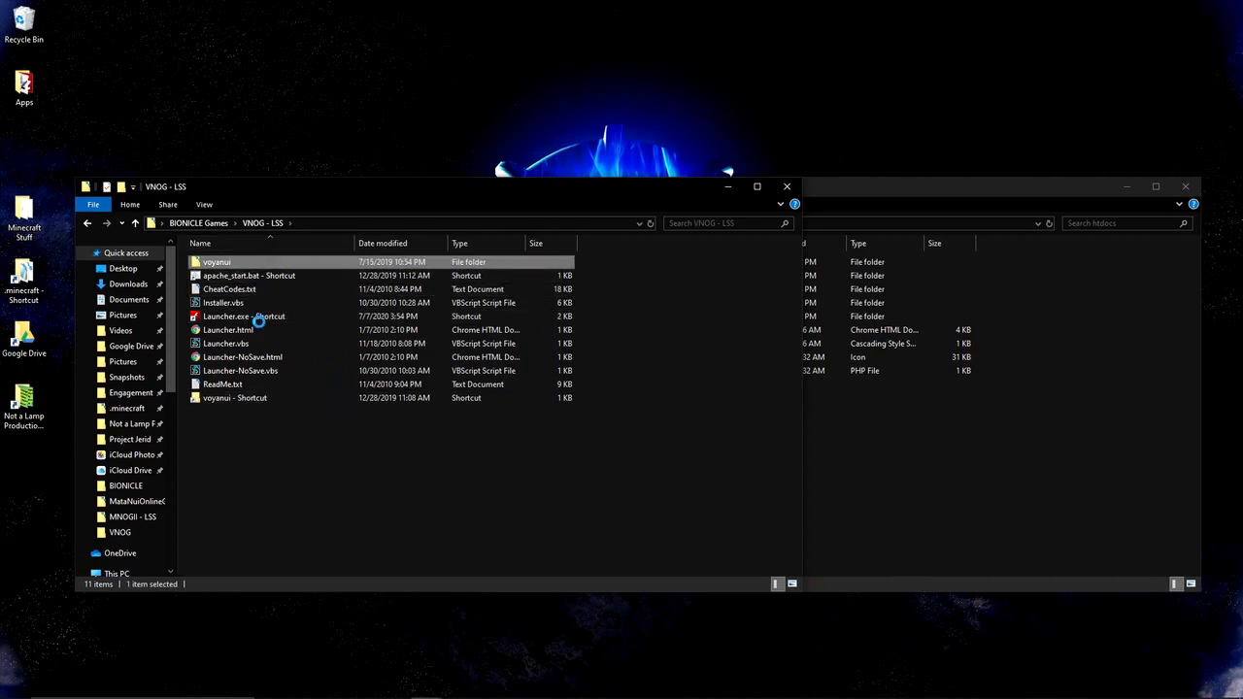
{"action": "right_click", "coordinate": [256, 261]}
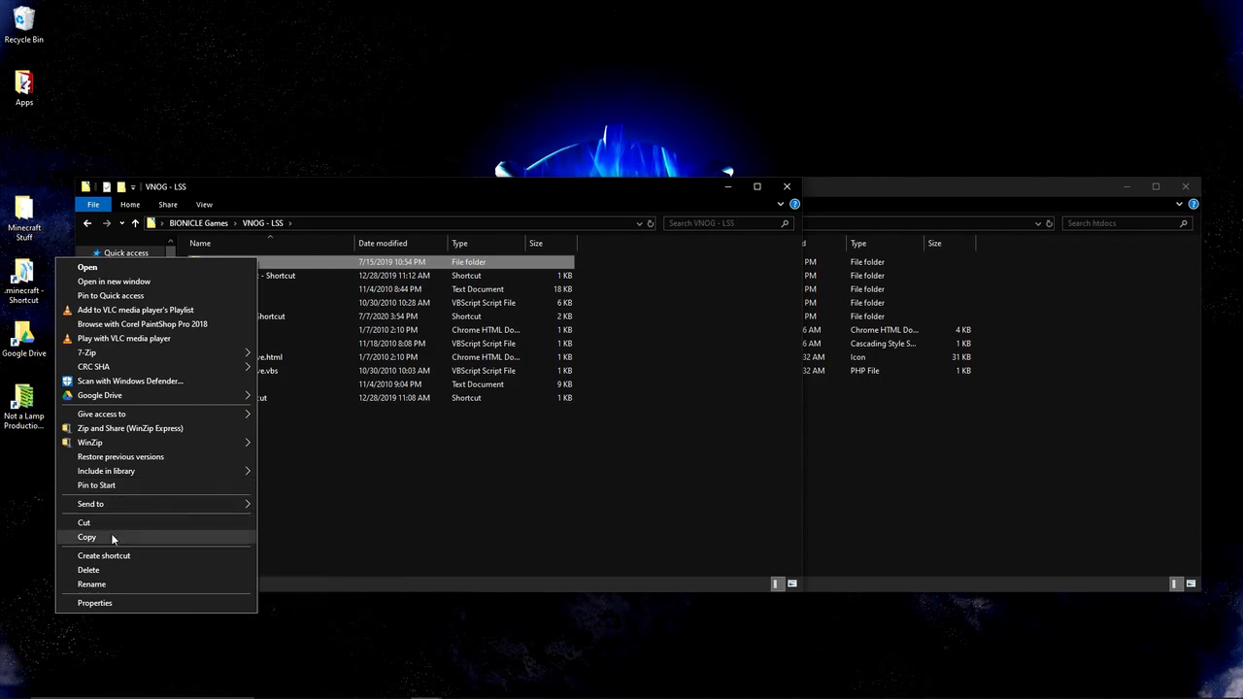
{"action": "left_click", "coordinate": [316, 402]}
{"action": "left_click", "coordinate": [292, 260]}
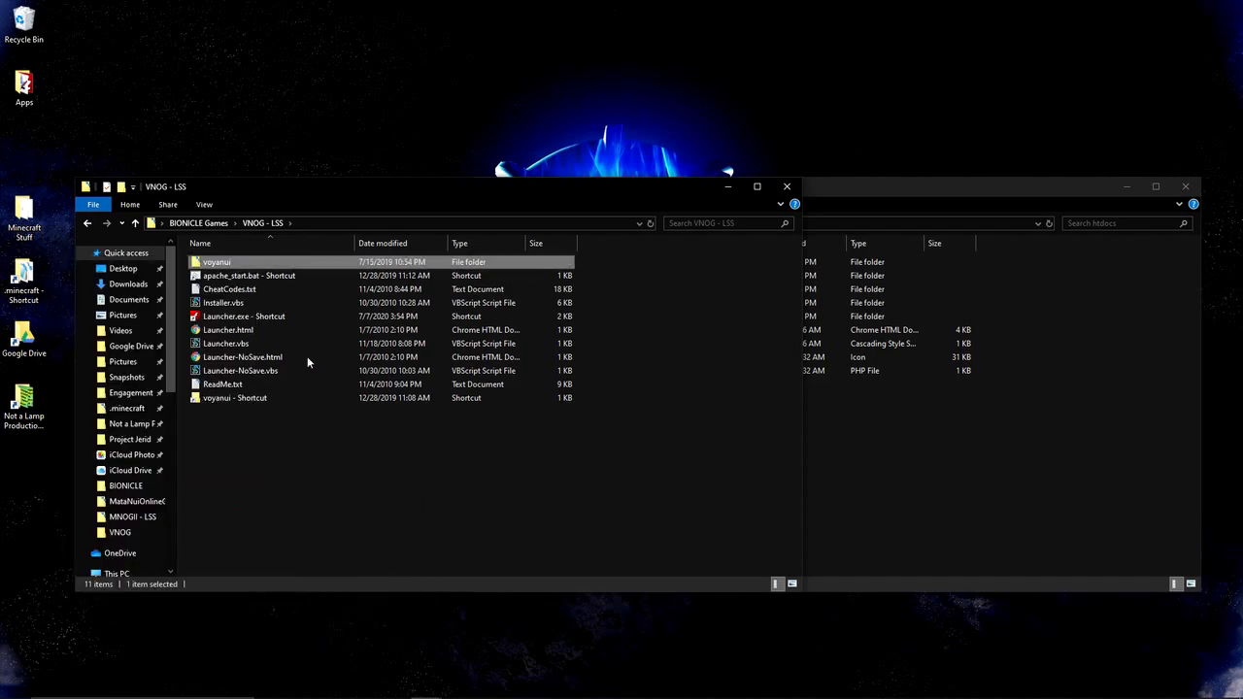
{"action": "left_click", "coordinate": [895, 453]}
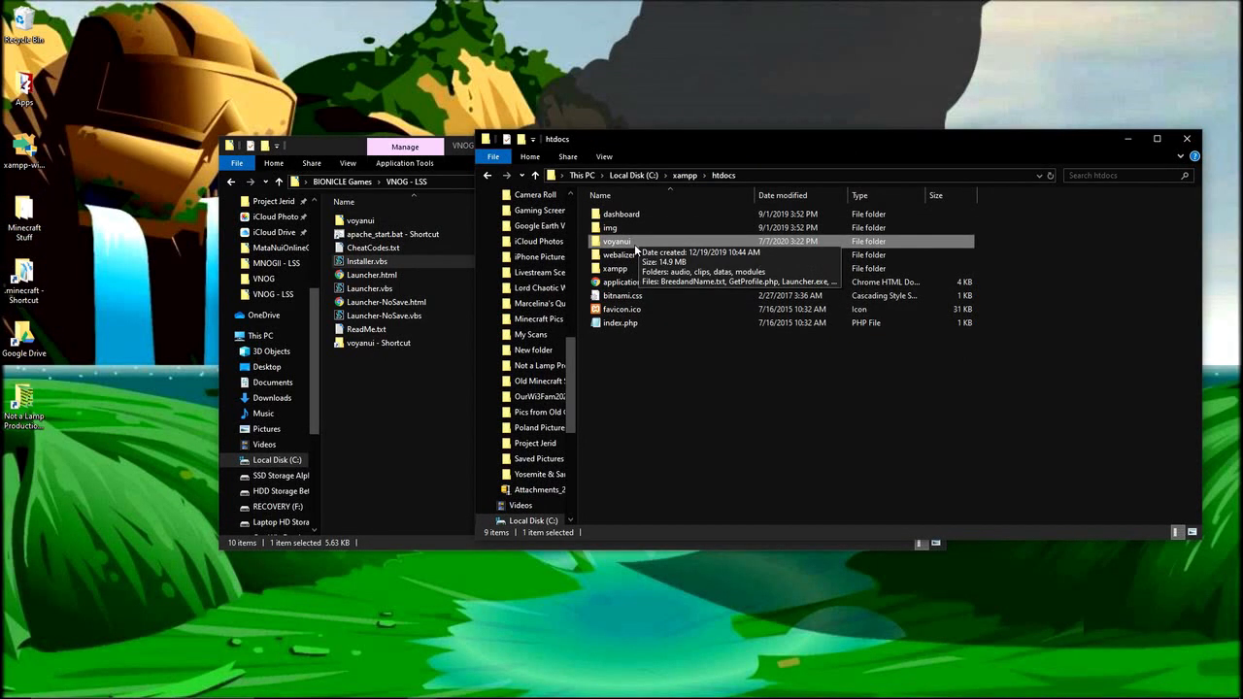
Step: Check the destination of the voyanui shortcut in the VNOG - LSS folder, go back and return to the htdocs window
{"action": "double_click", "coordinate": [406, 345]}
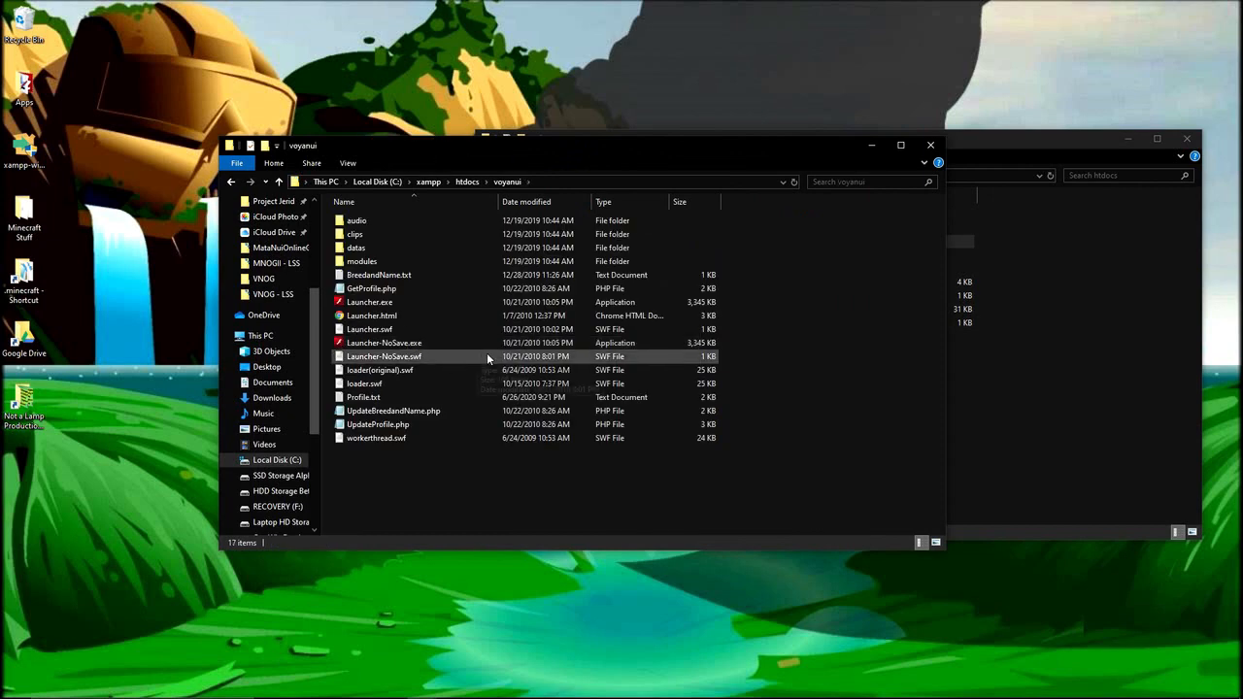
{"action": "left_click", "coordinate": [957, 332]}
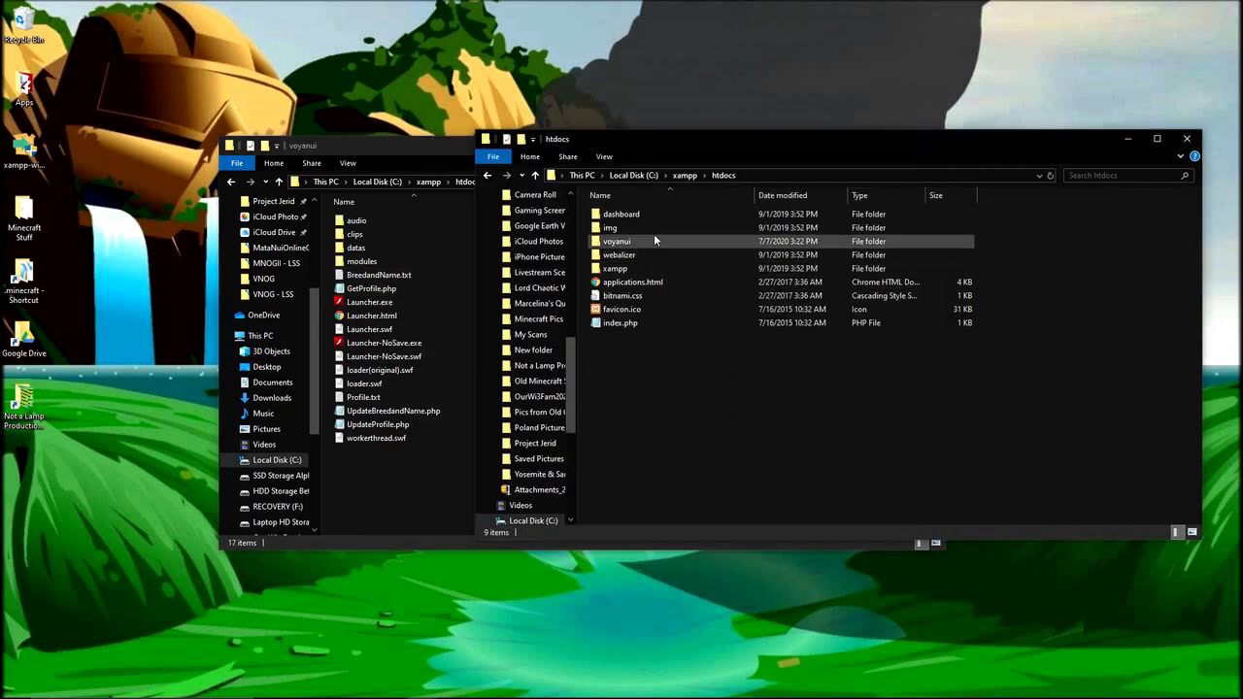
{"action": "left_click", "coordinate": [392, 483]}
{"action": "key", "text": "alt+Left"}
{"action": "left_click", "coordinate": [968, 359]}
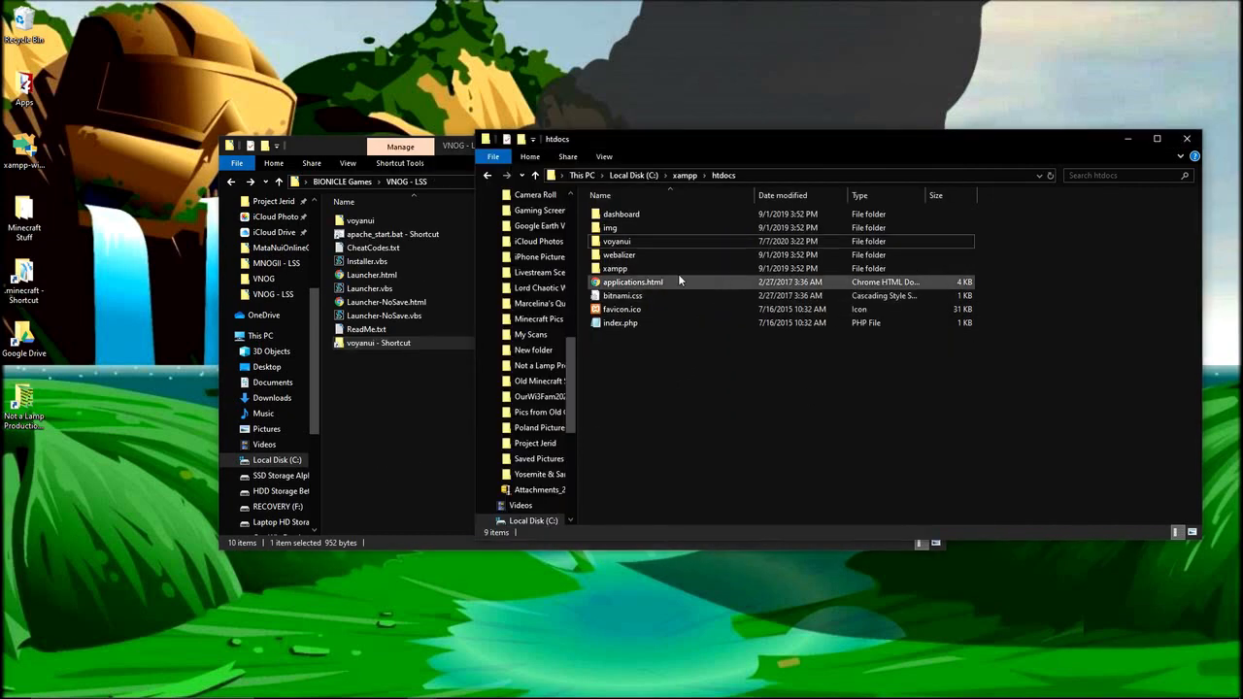
Step: Open the voyanui folder inside htdocs and create a shortcut to Launcher.exe there
{"action": "double_click", "coordinate": [630, 244]}
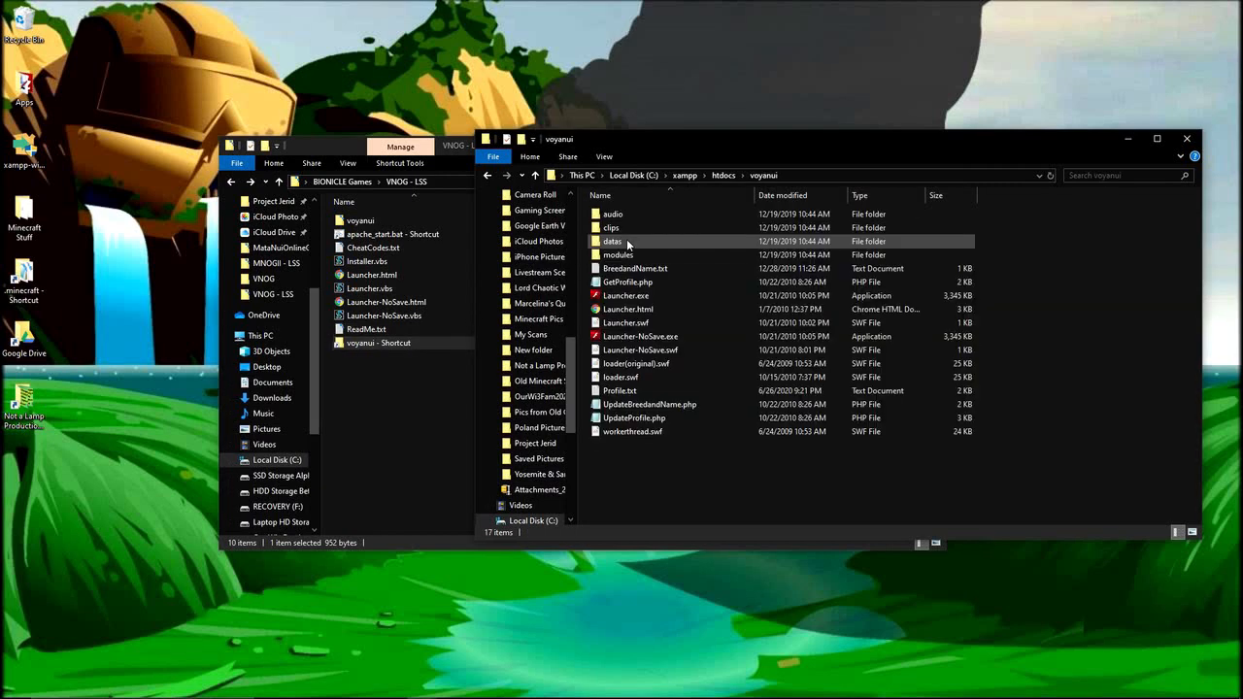
{"action": "left_click", "coordinate": [633, 303]}
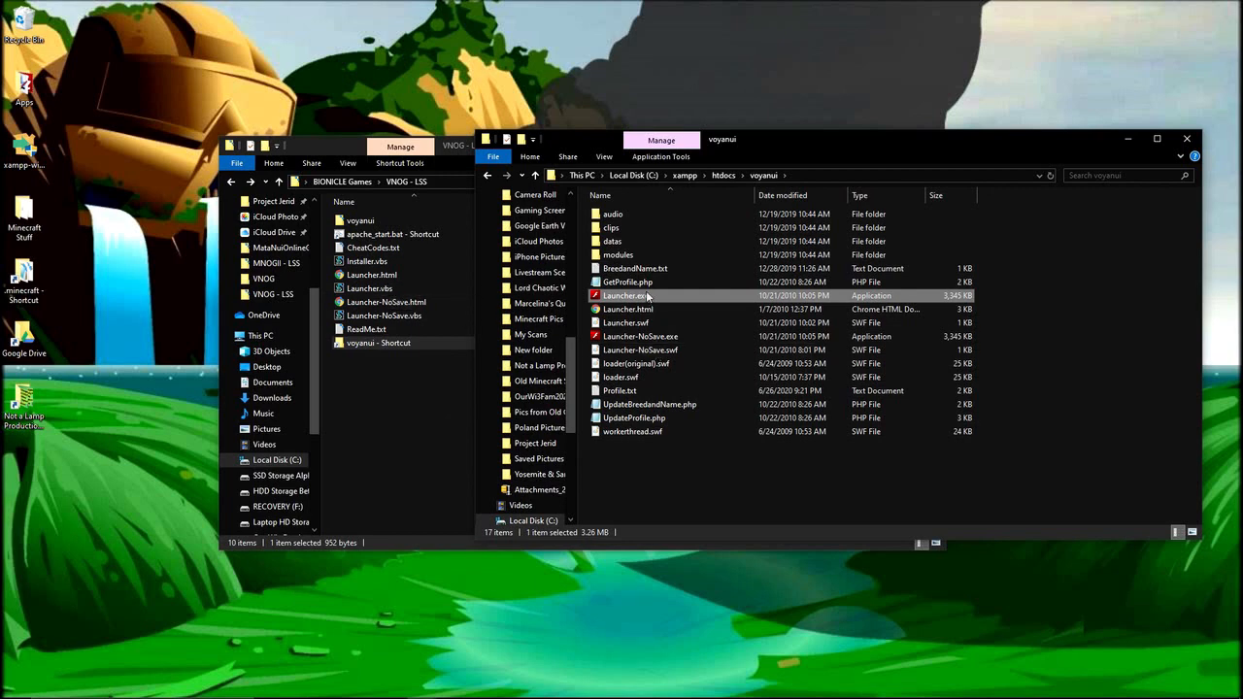
{"action": "mouse_move", "coordinate": [647, 297]}
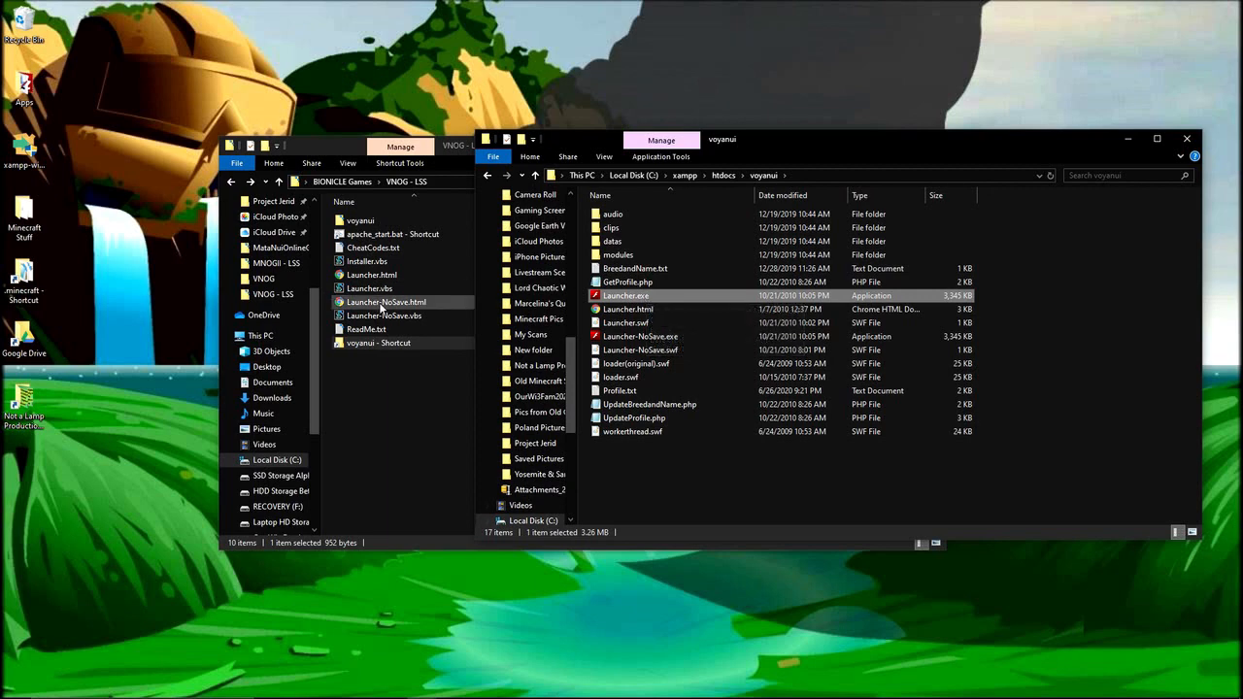
{"action": "right_click", "coordinate": [606, 298]}
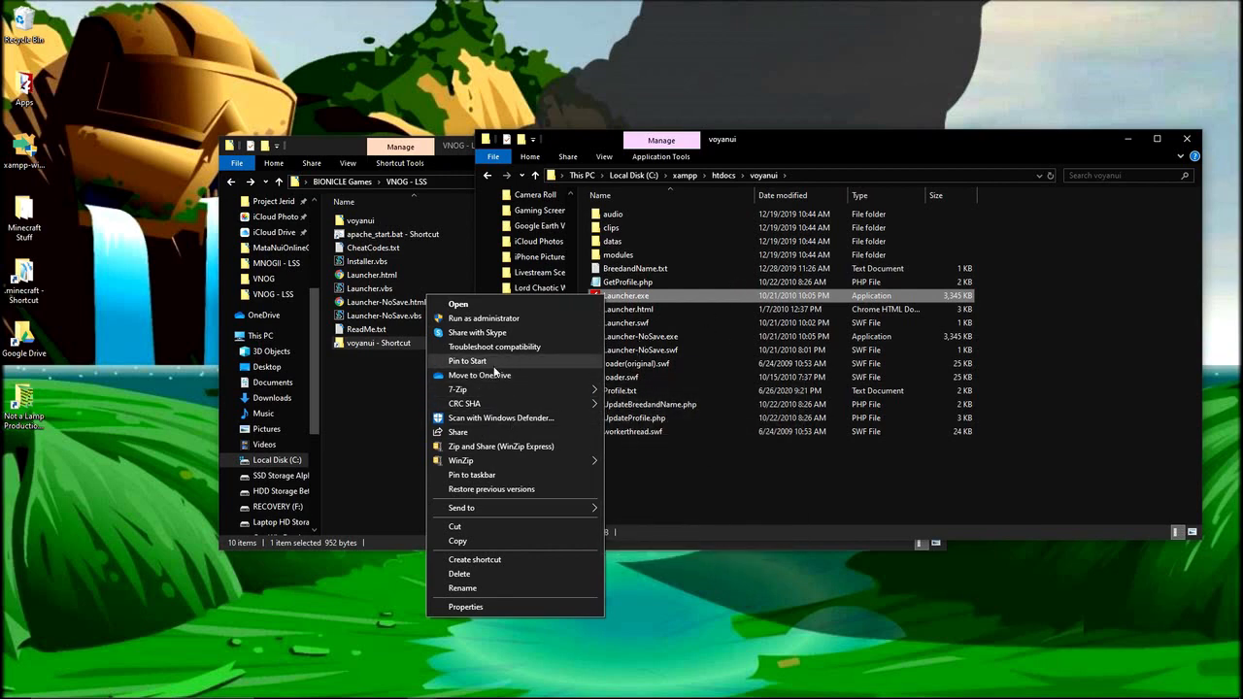
{"action": "mouse_move", "coordinate": [509, 507]}
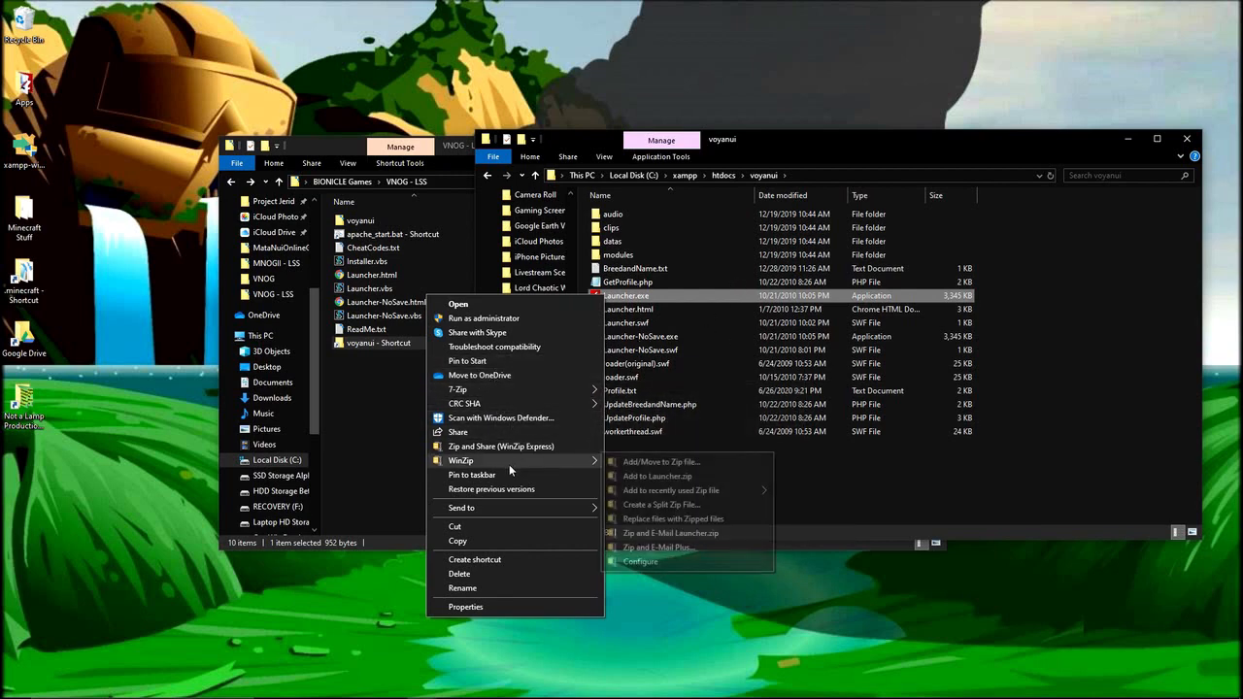
{"action": "left_click", "coordinate": [502, 561]}
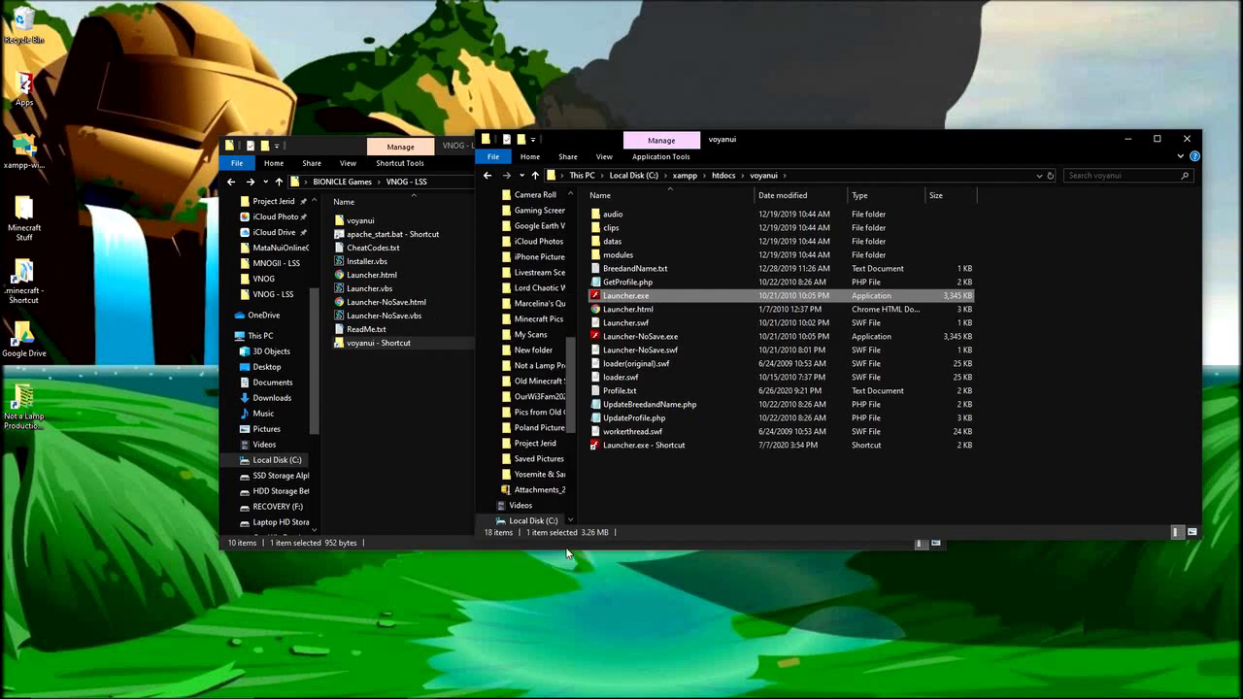
Step: Move the Launcher.exe shortcut into the VNOG - LSS folder and close the voyanui window
{"action": "left_click_drag", "start_coordinate": [636, 309], "coordinate": [409, 438]}
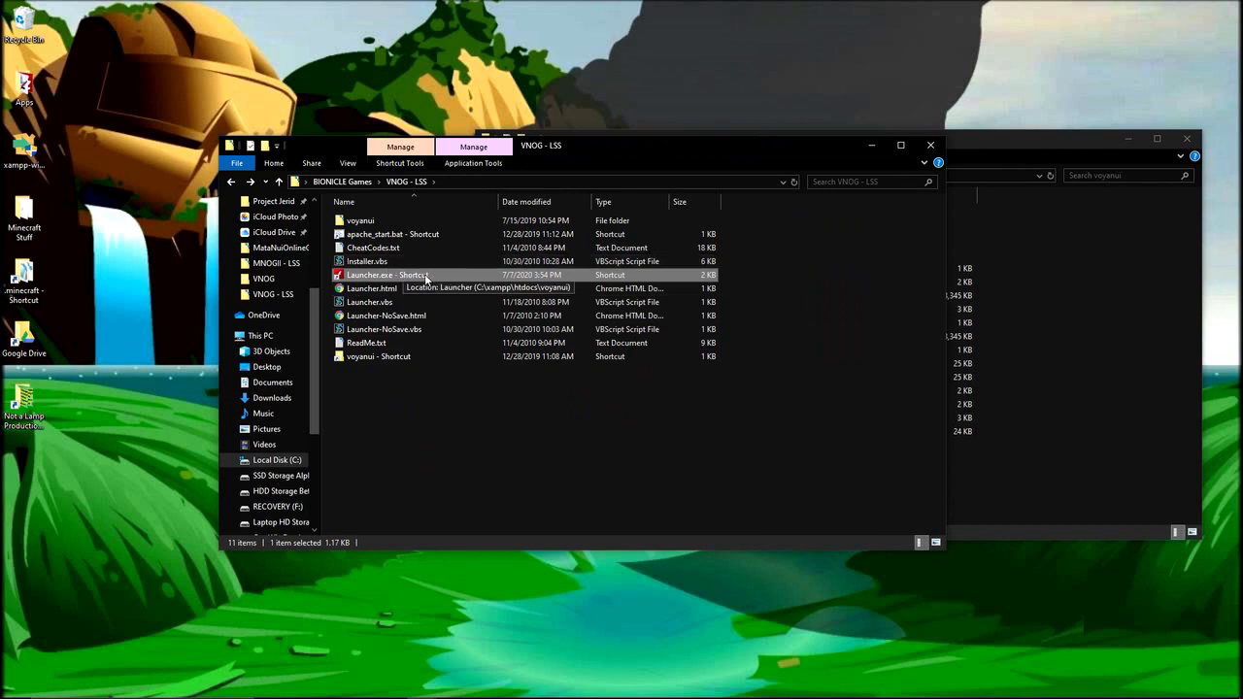
{"action": "left_click", "coordinate": [486, 434]}
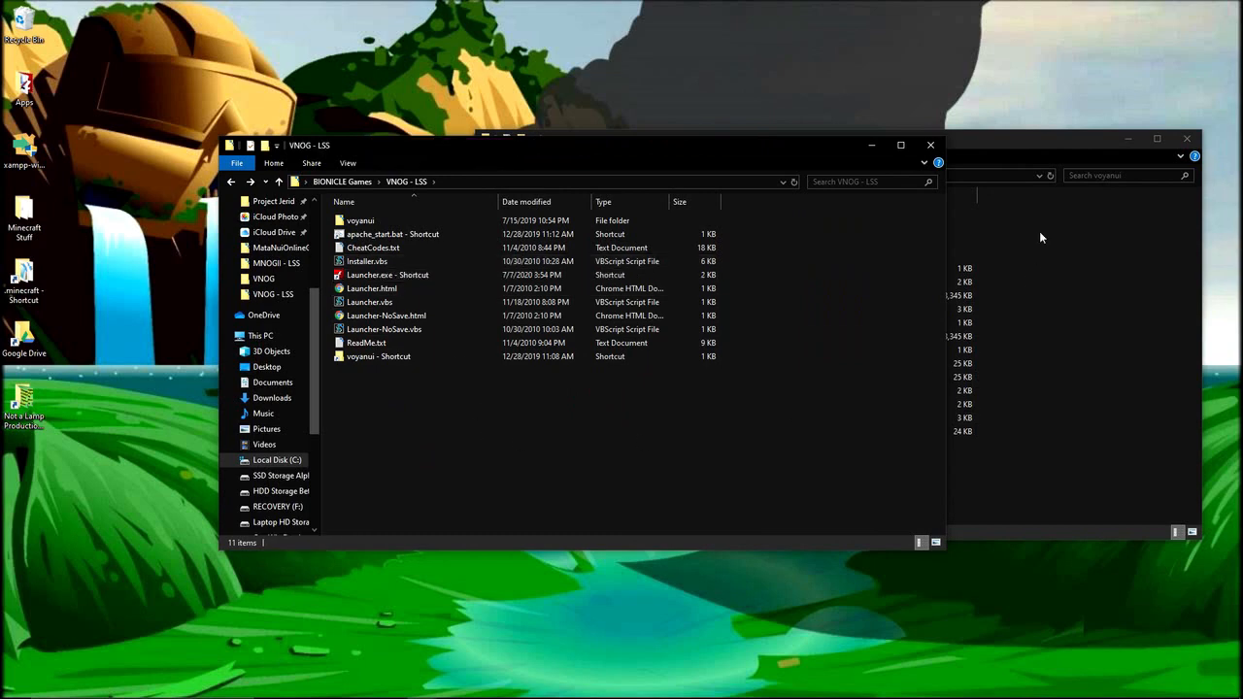
{"action": "left_click", "coordinate": [1039, 148]}
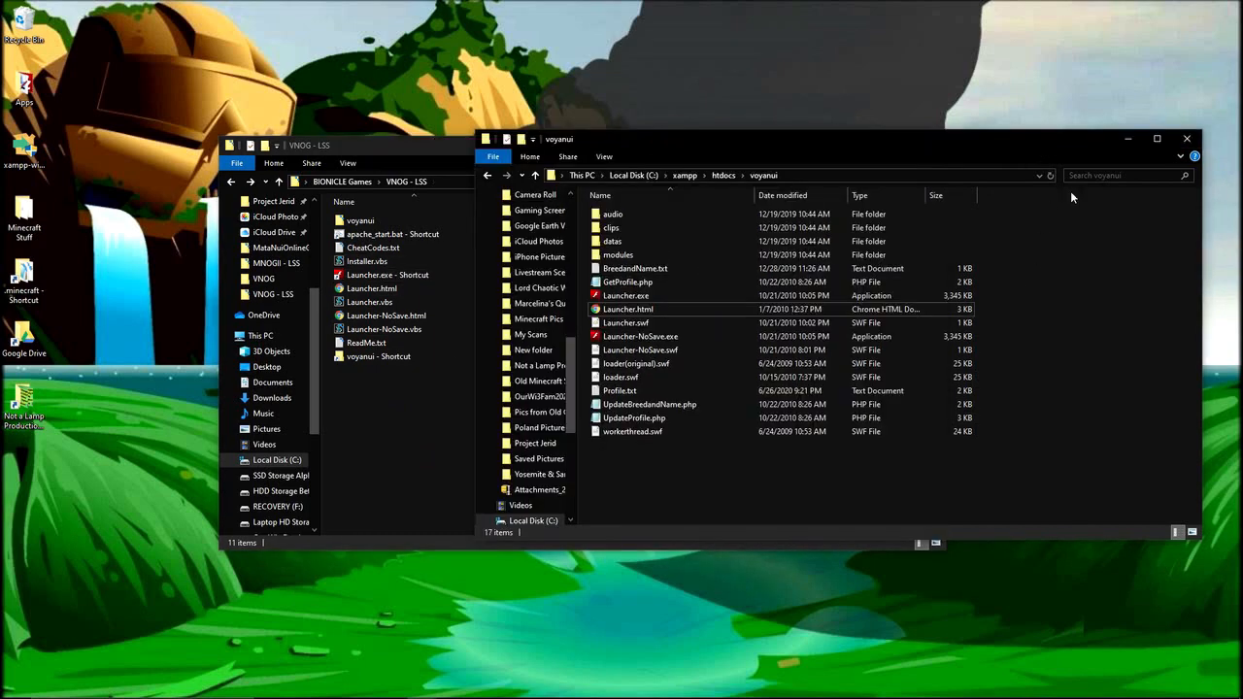
{"action": "left_click", "coordinate": [1186, 141]}
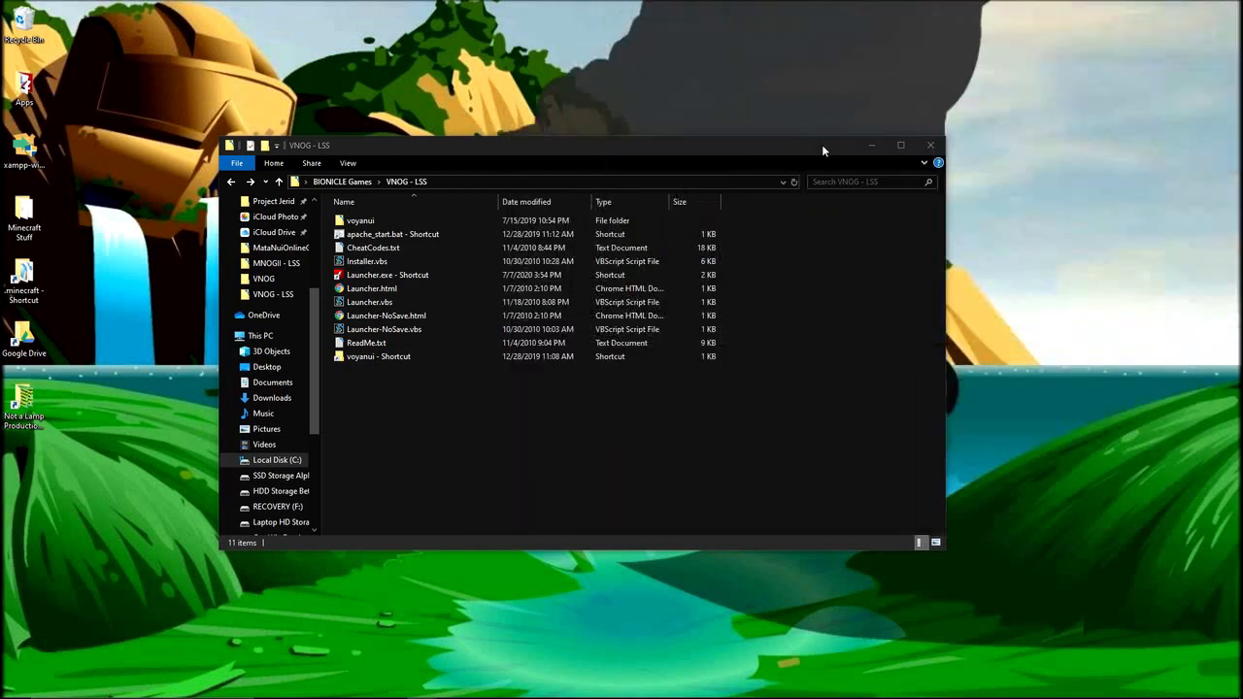
{"action": "left_click_drag", "start_coordinate": [822, 144], "coordinate": [897, 121]}
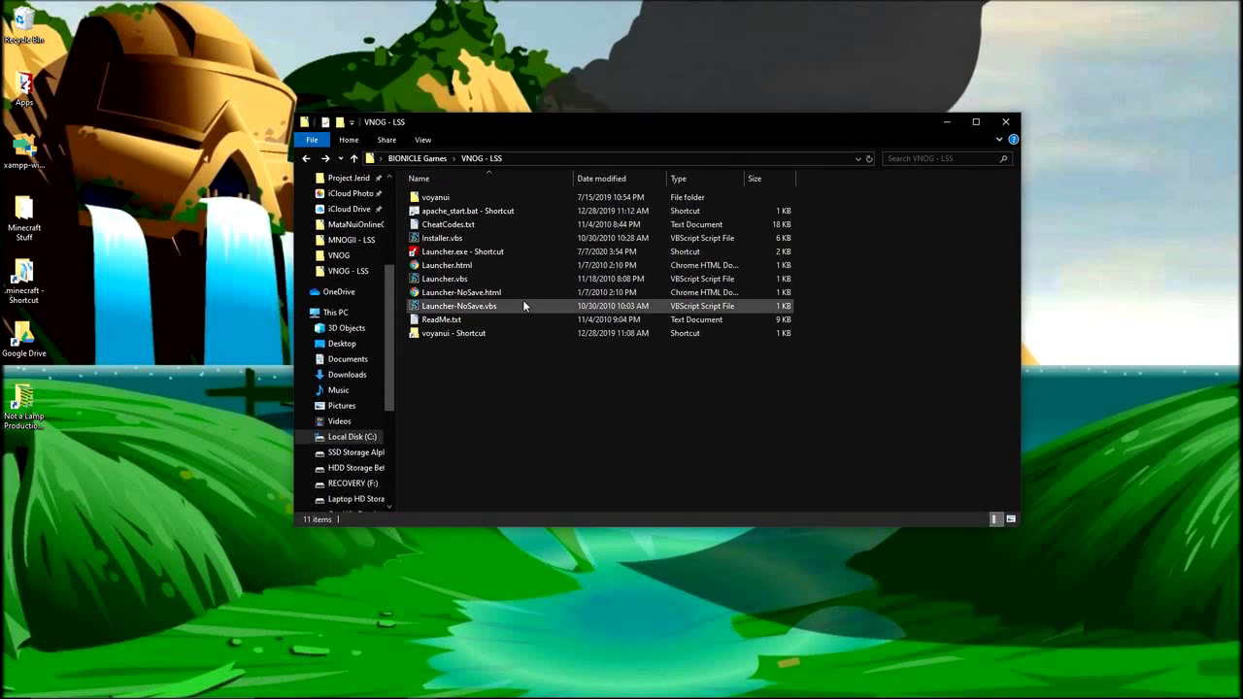
Step: Start Apache from the apache_start.bat shortcut, move its console window aside and return to the VNOG - LSS folder
{"action": "double_click", "coordinate": [427, 211]}
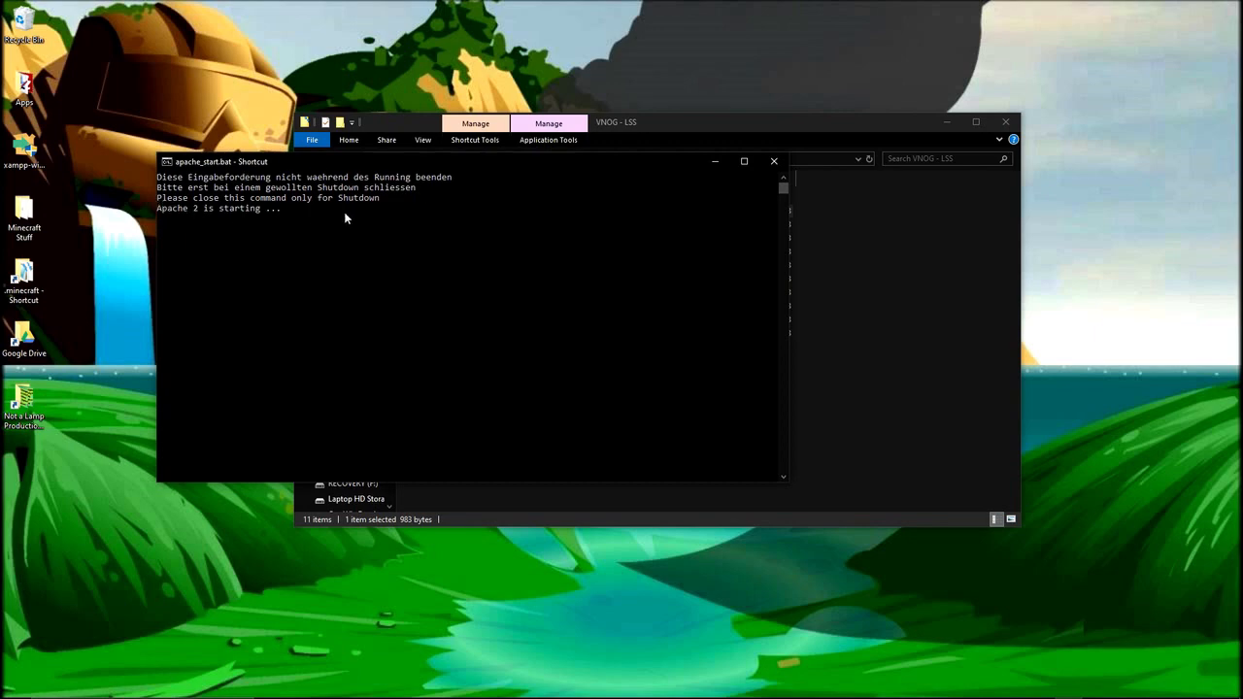
{"action": "left_click_drag", "start_coordinate": [460, 158], "coordinate": [311, 13]}
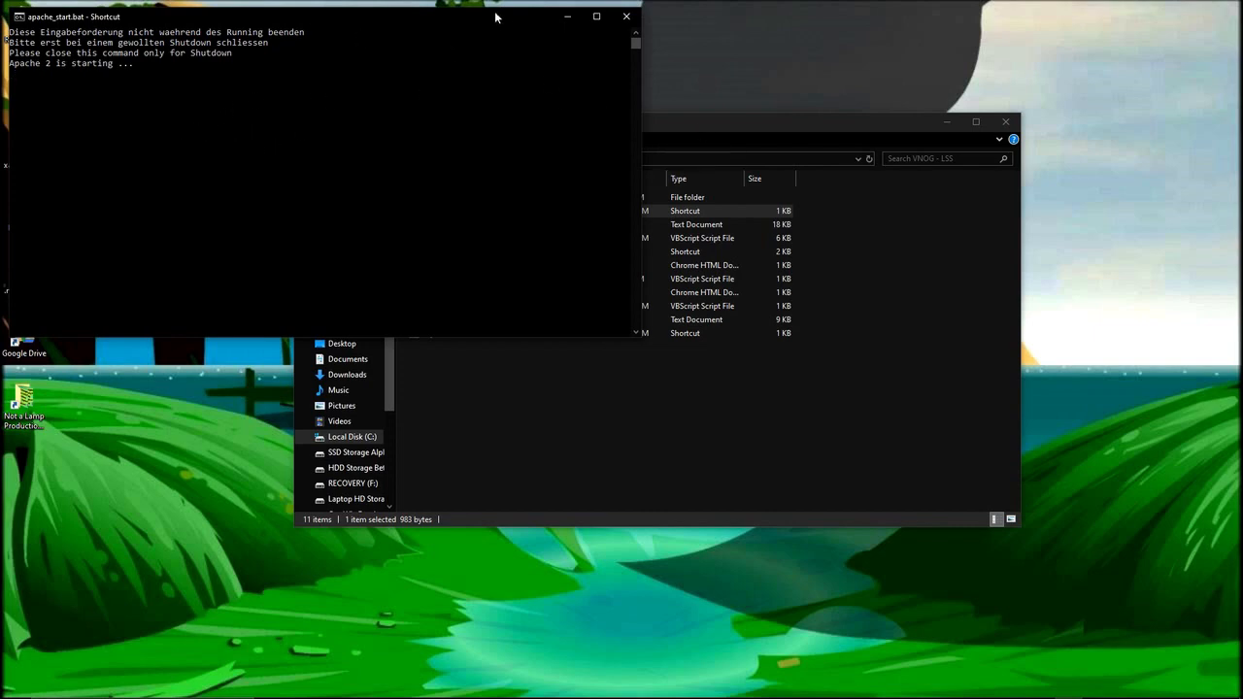
{"action": "left_click_drag", "start_coordinate": [415, 18], "coordinate": [436, 41]}
{"action": "left_click", "coordinate": [834, 145]}
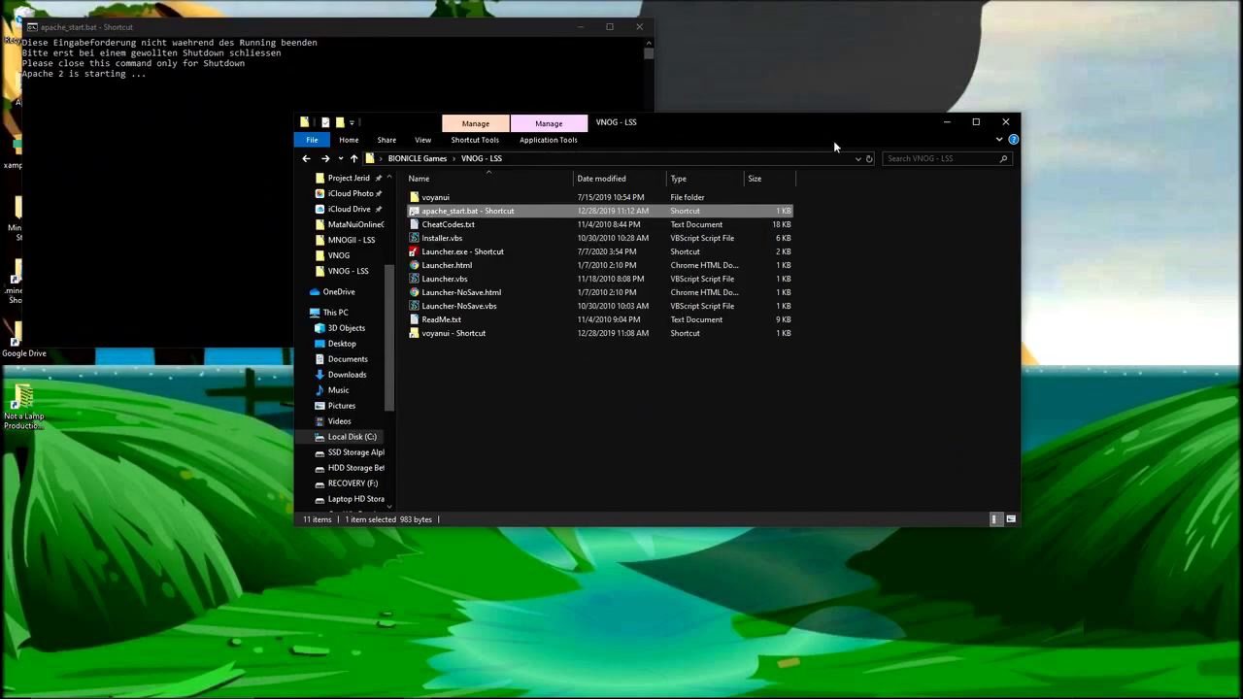
Step: Launch the game from the Launcher.exe shortcut, maximize it, skip the intro and continue the saved game
{"action": "double_click", "coordinate": [457, 252]}
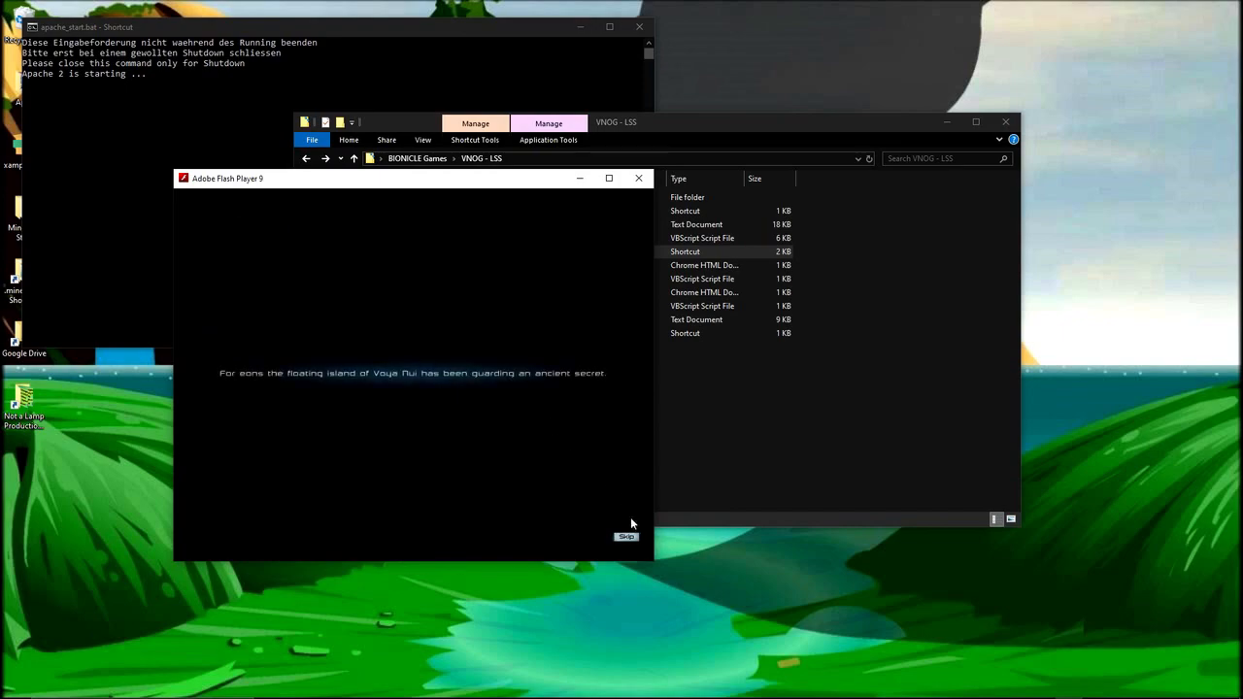
{"action": "left_click", "coordinate": [609, 178]}
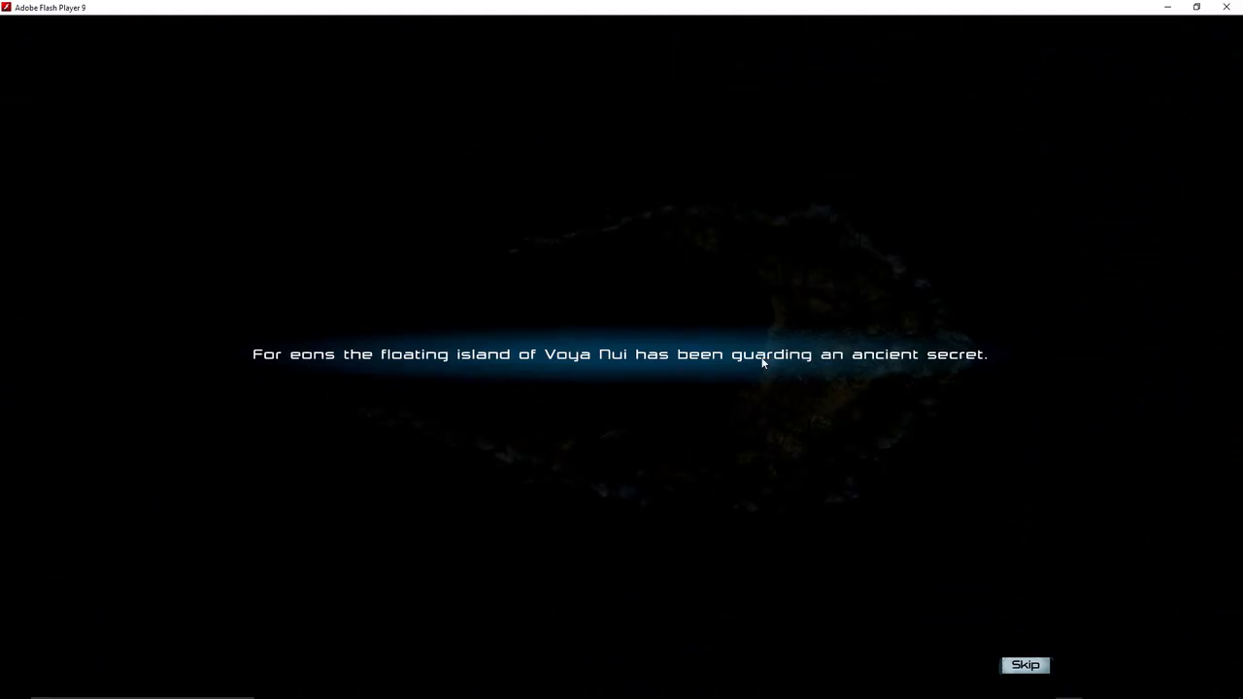
{"action": "left_click", "coordinate": [1024, 666]}
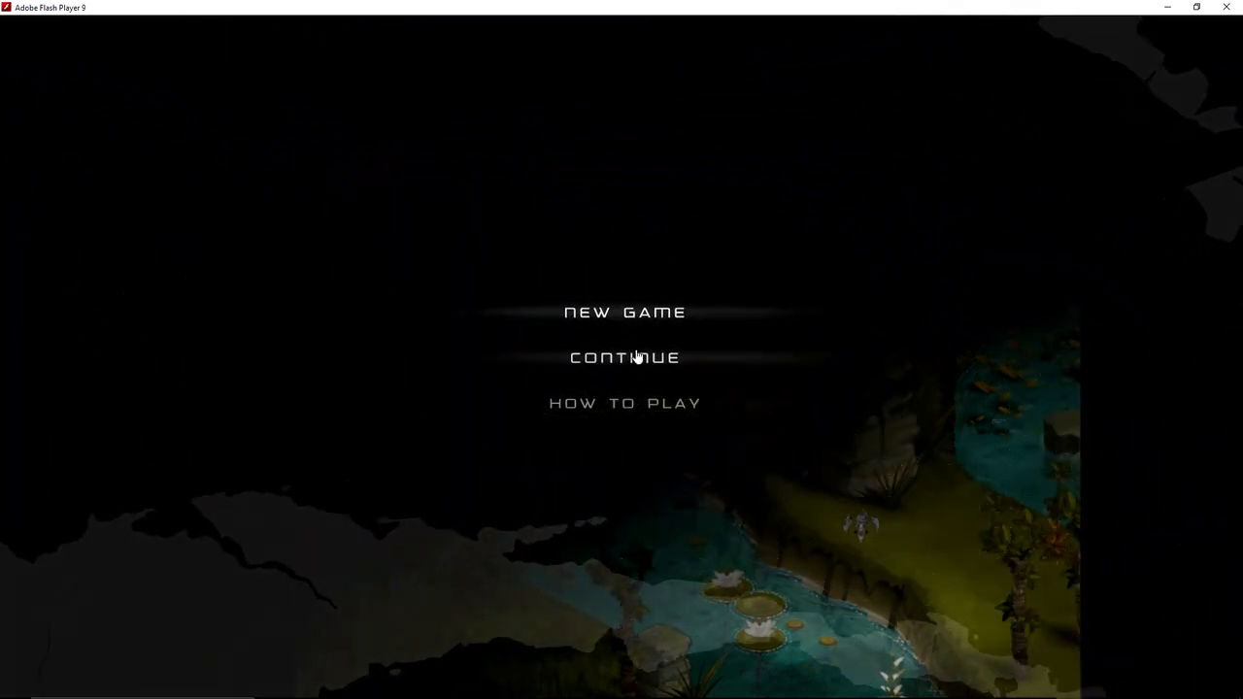
{"action": "left_click", "coordinate": [636, 356]}
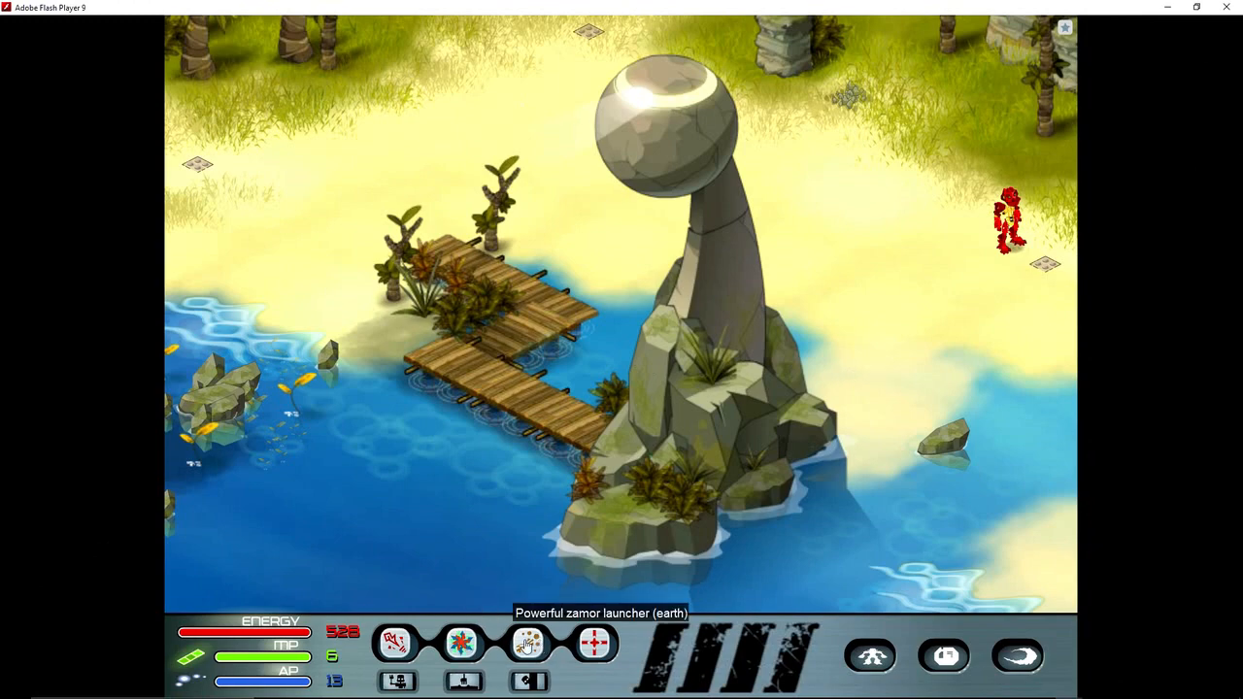
Step: Look through the game's quest window, character equipment screen and island map
{"action": "left_click", "coordinate": [945, 657]}
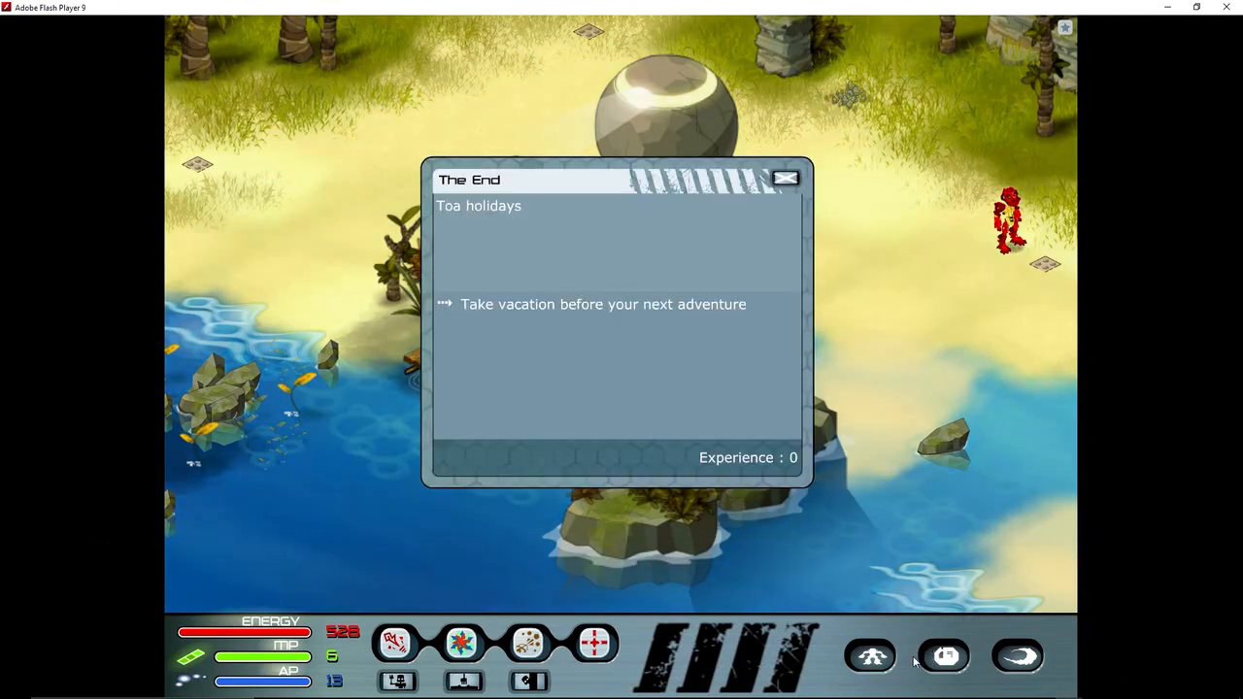
{"action": "left_click", "coordinate": [895, 662]}
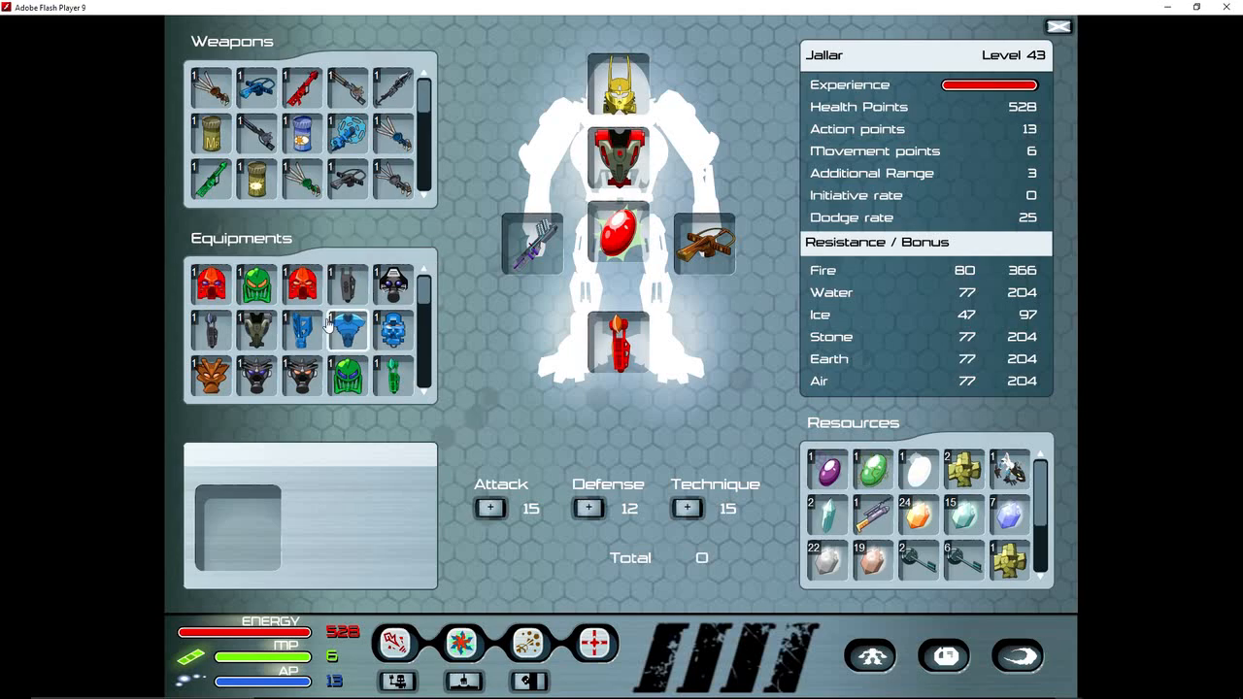
{"action": "left_click", "coordinate": [1018, 657]}
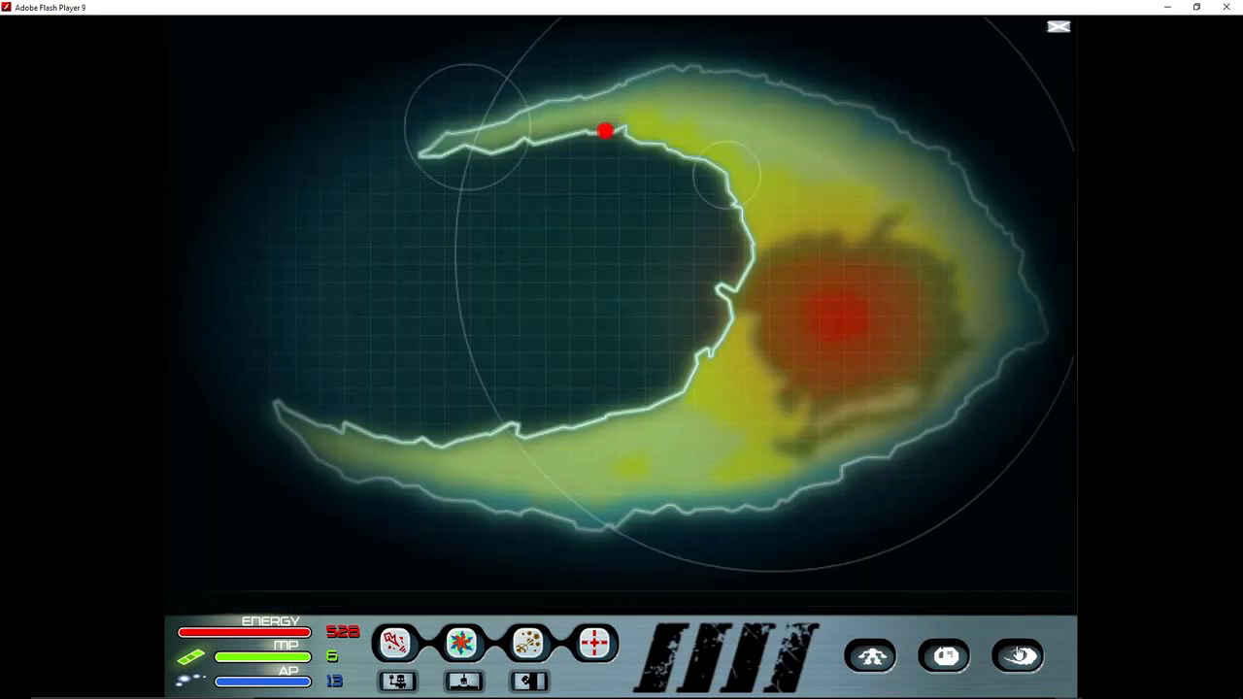
{"action": "left_click", "coordinate": [942, 656]}
{"action": "left_click", "coordinate": [872, 657]}
{"action": "left_click", "coordinate": [874, 659]}
Step: Walk the character from the beach into the grassy area to the north and close the game
{"action": "left_click", "coordinate": [590, 33]}
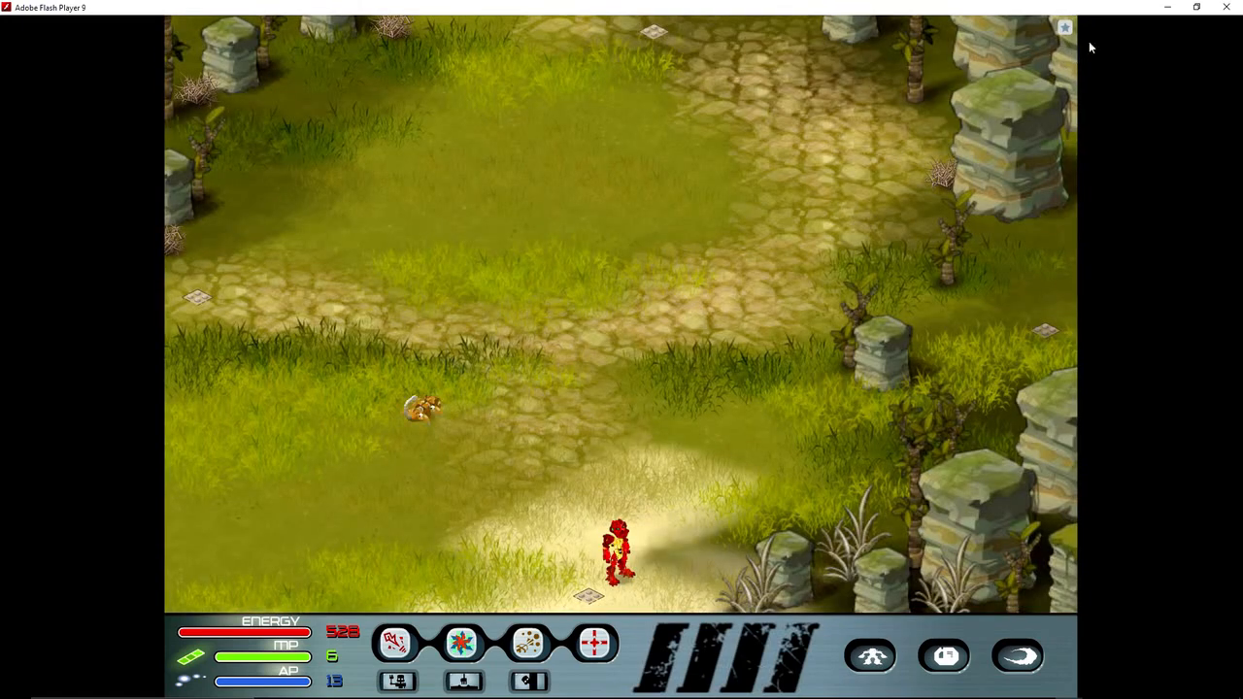
{"action": "left_click", "coordinate": [1068, 29]}
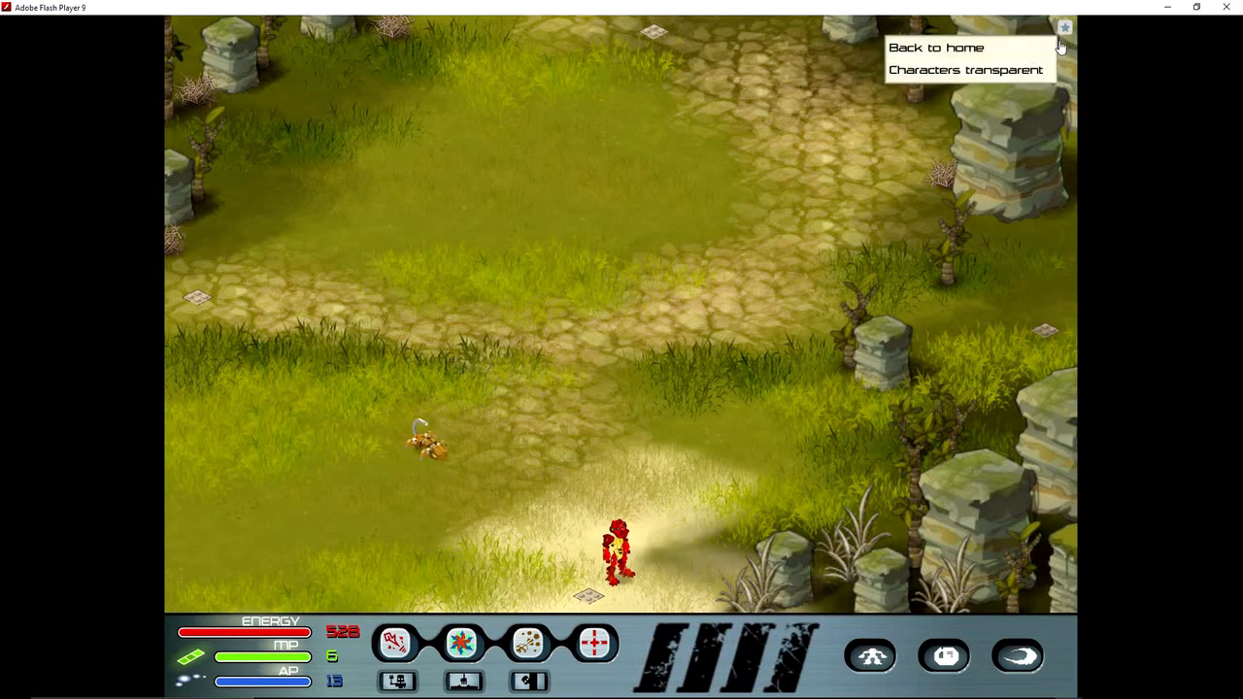
{"action": "left_click", "coordinate": [1228, 8]}
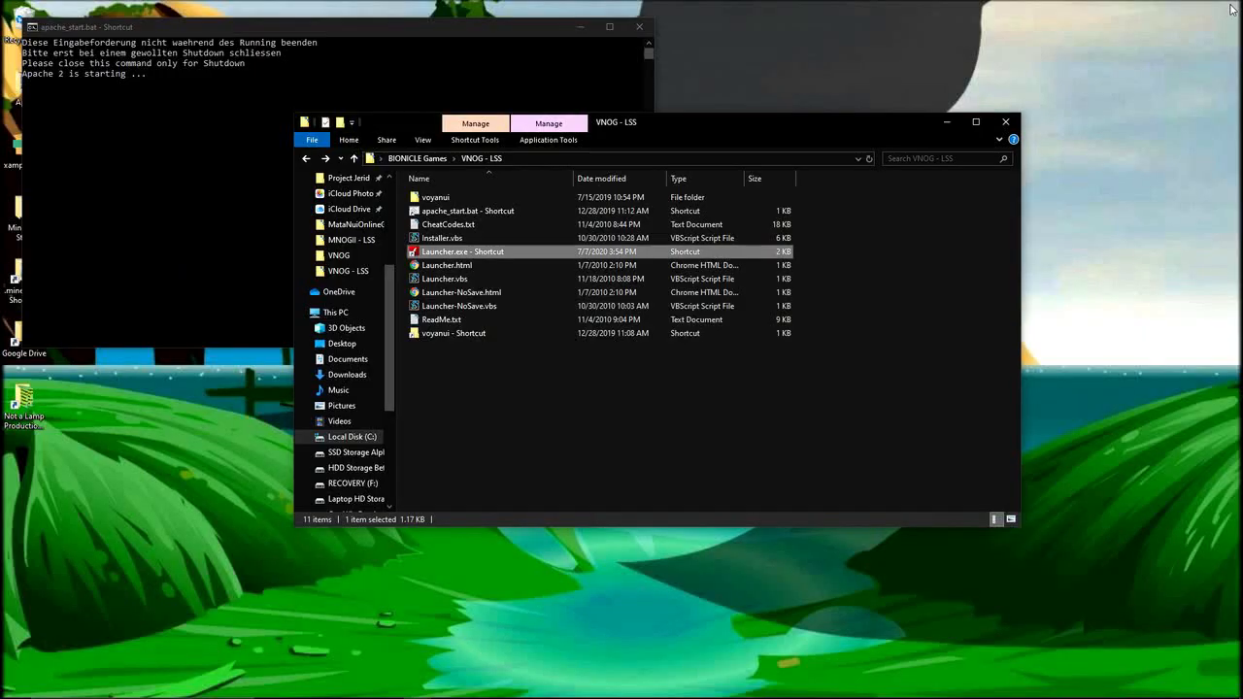
{"action": "left_click", "coordinate": [670, 457]}
Step: Relaunch the game from the Launcher.exe shortcut, skip the intro, continue the saved game and maximize the window
{"action": "double_click", "coordinate": [462, 251]}
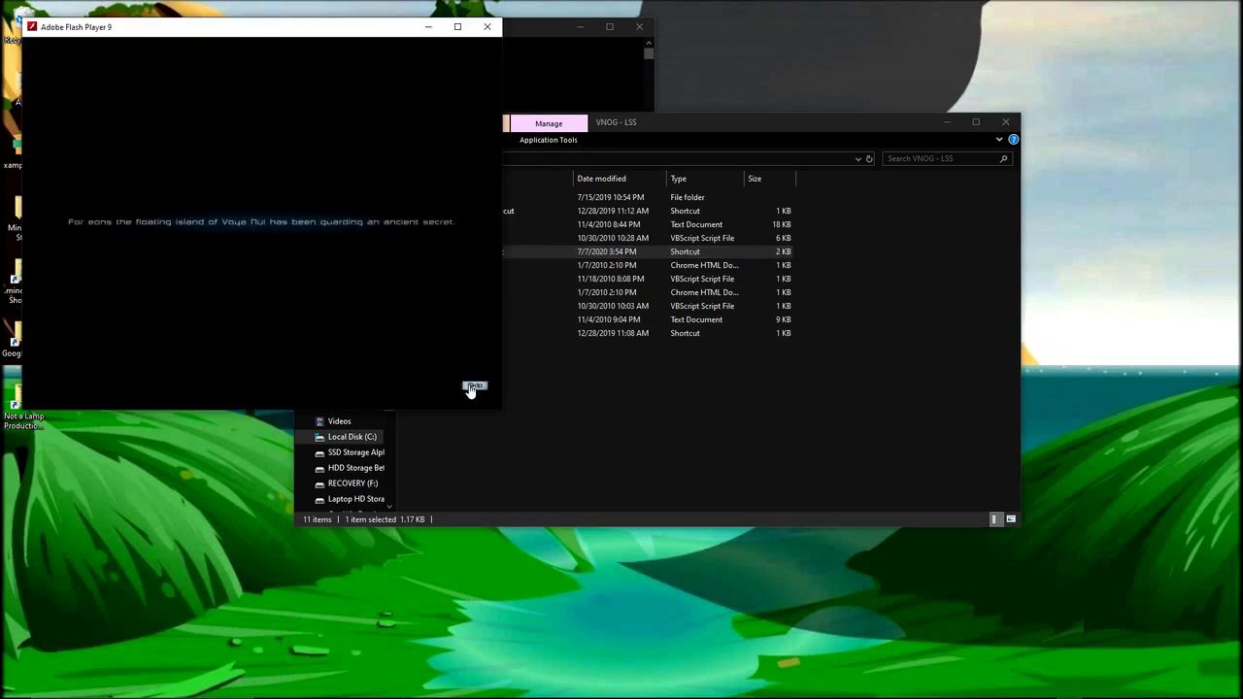
{"action": "left_click", "coordinate": [470, 388]}
{"action": "left_click", "coordinate": [297, 215]}
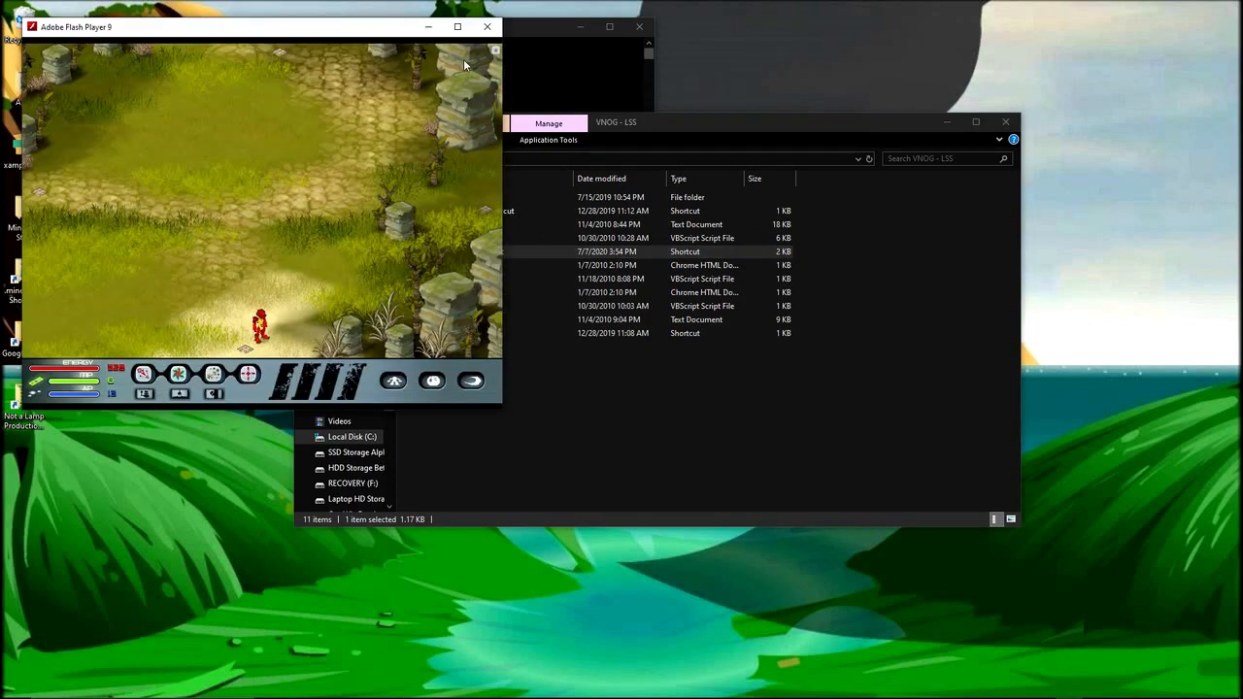
{"action": "left_click", "coordinate": [457, 26]}
Step: Walk the character back south to the beach and across the sand to near the wooden dock
{"action": "left_click", "coordinate": [590, 595]}
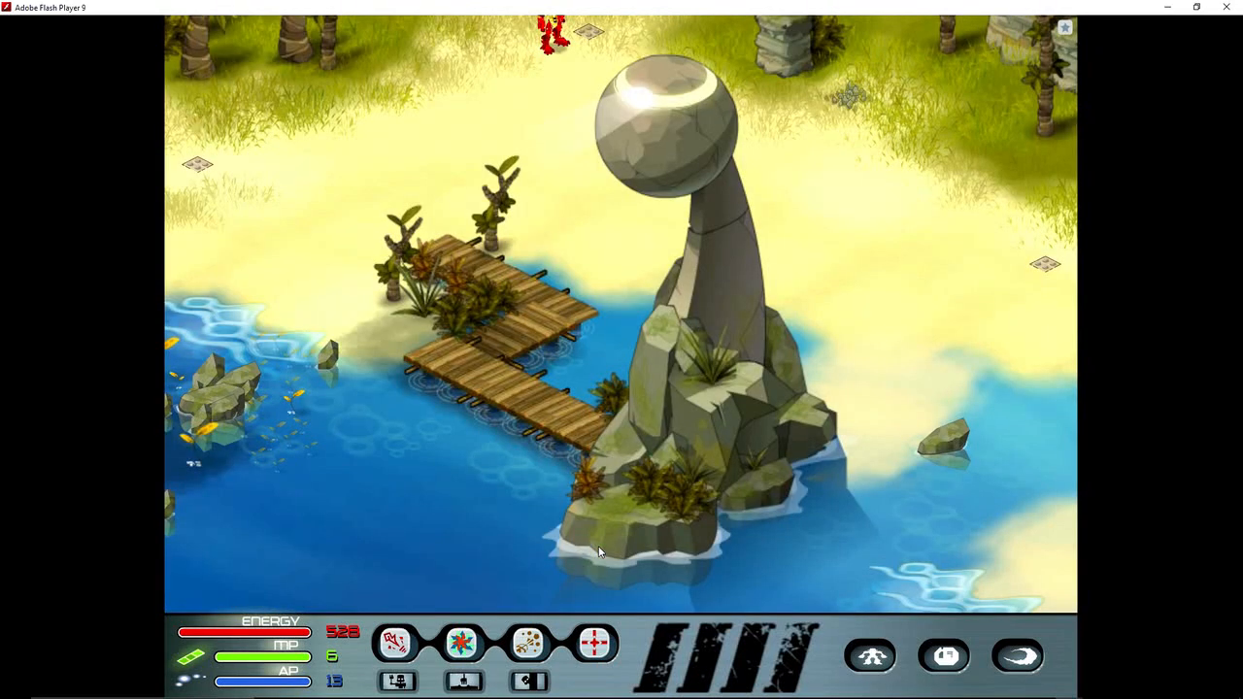
{"action": "left_click", "coordinate": [570, 233]}
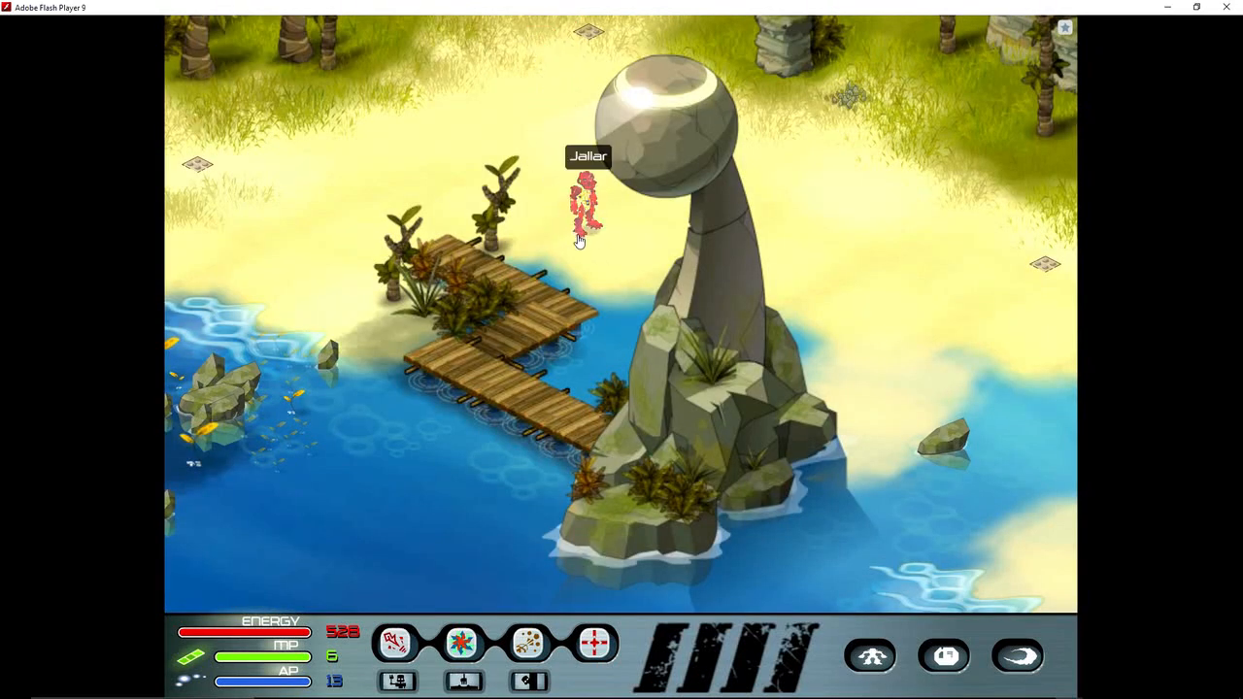
{"action": "left_click", "coordinate": [581, 253]}
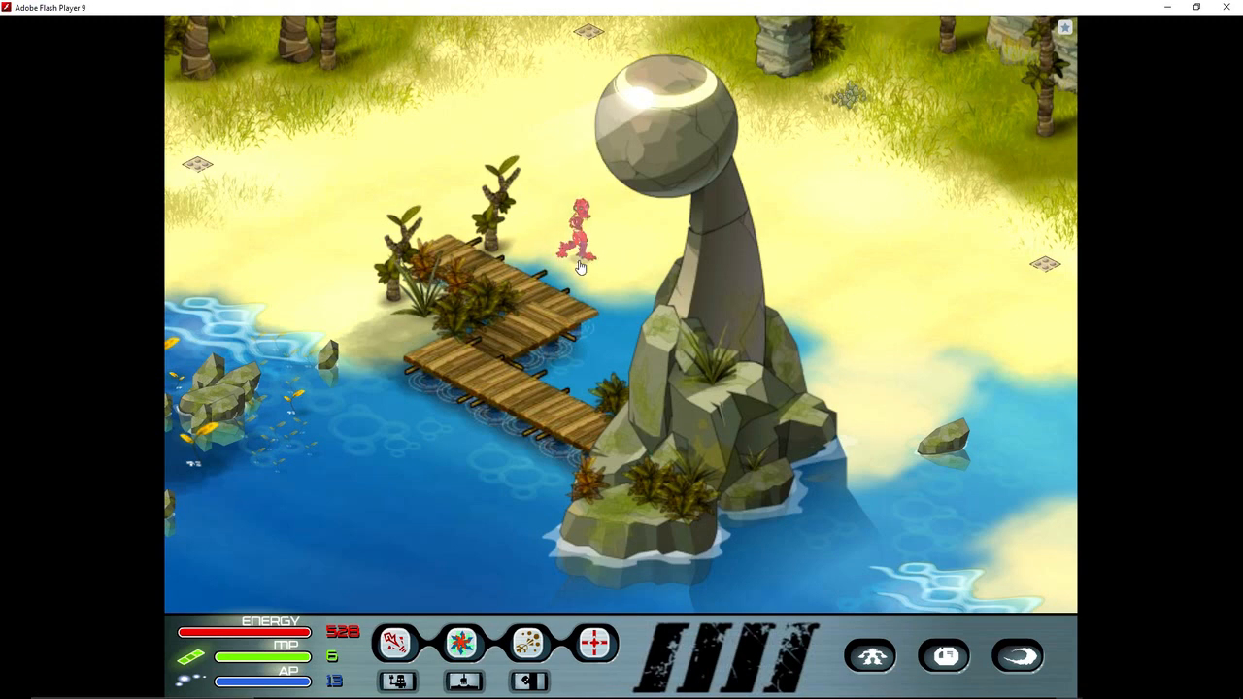